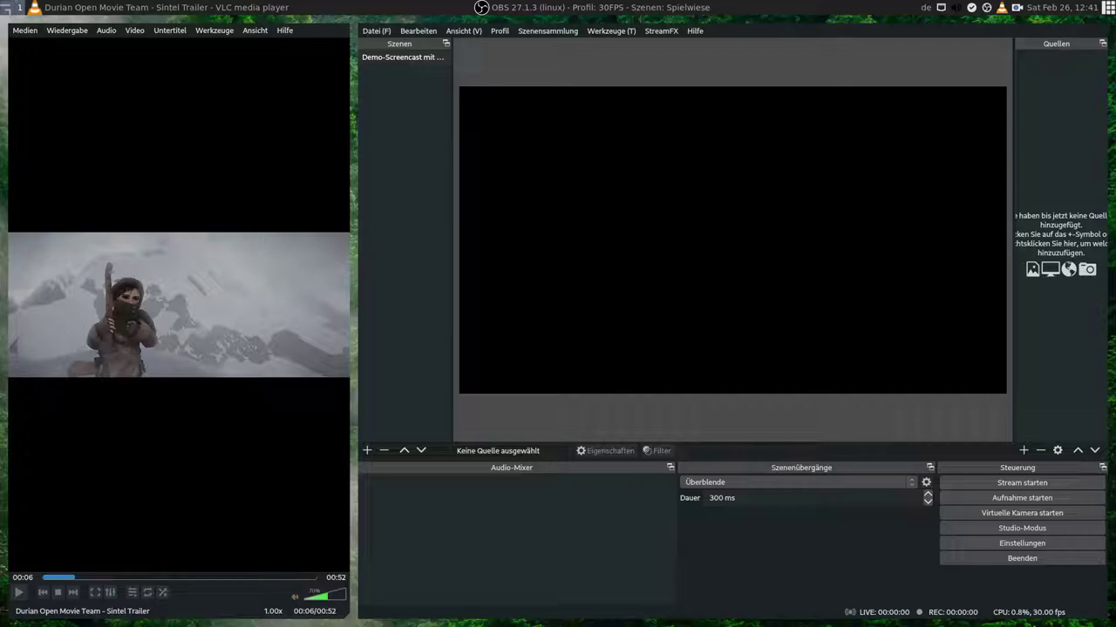
Widen the scene list at the expense of the preview area
{"action": "left_click", "coordinate": [412, 164]}
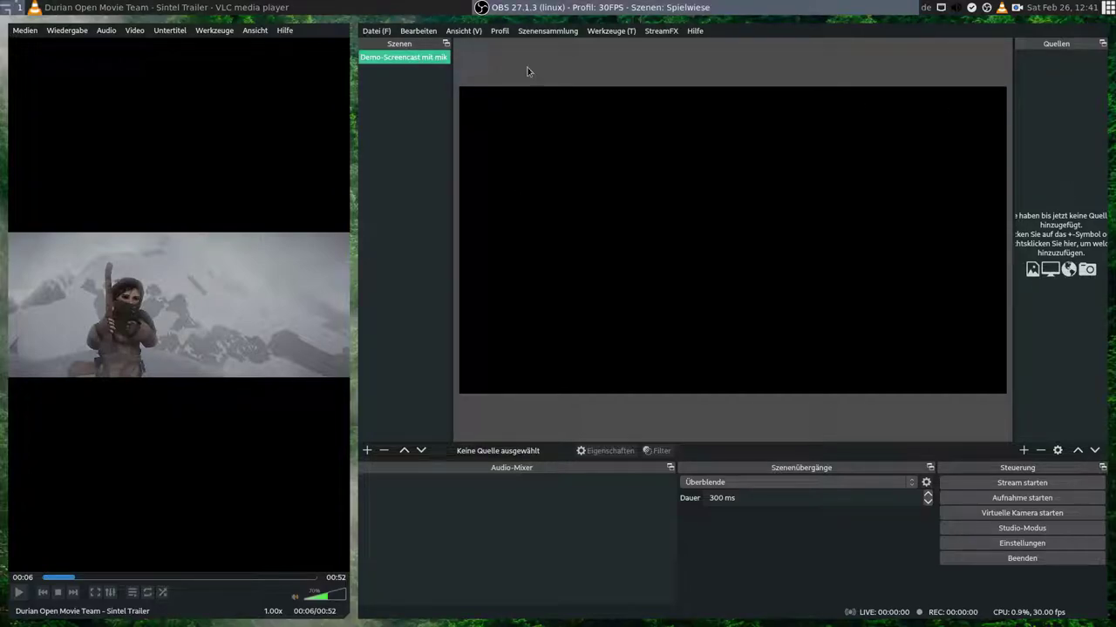
{"action": "left_click", "coordinate": [454, 81]}
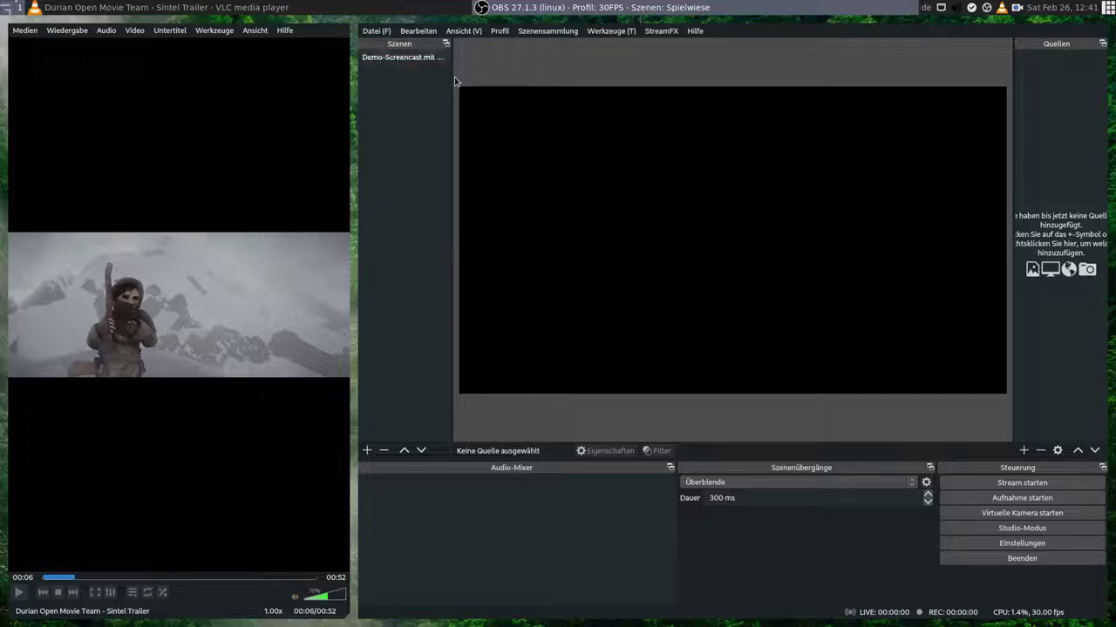
{"action": "left_click_drag", "start_coordinate": [450, 78], "coordinate": [509, 79]}
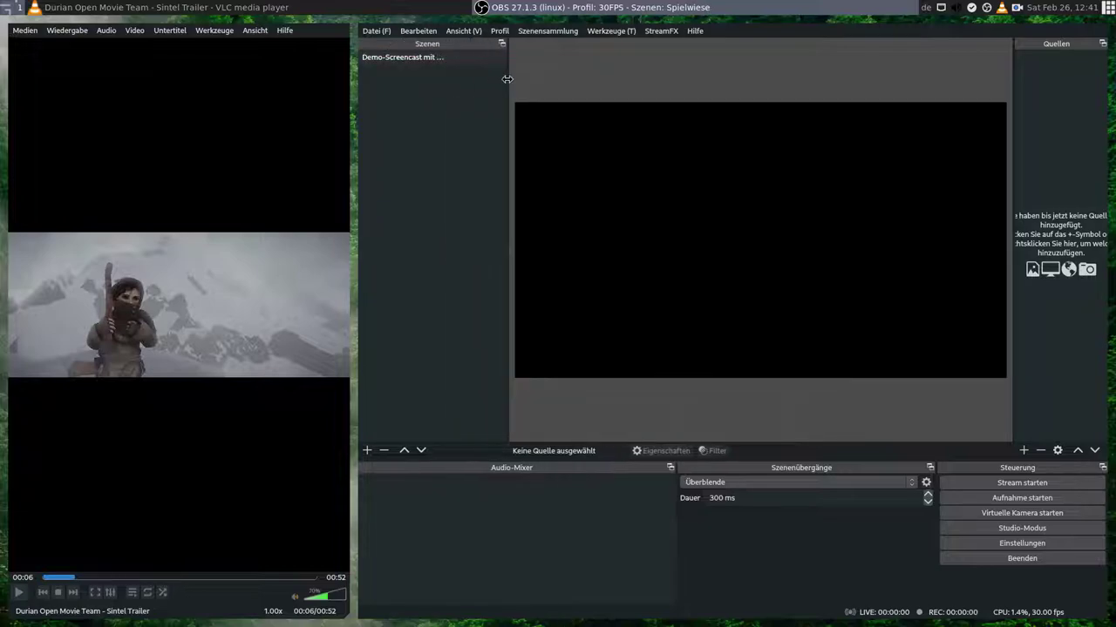
Try to remove the only scene from the scene list
{"action": "left_click", "coordinate": [434, 58]}
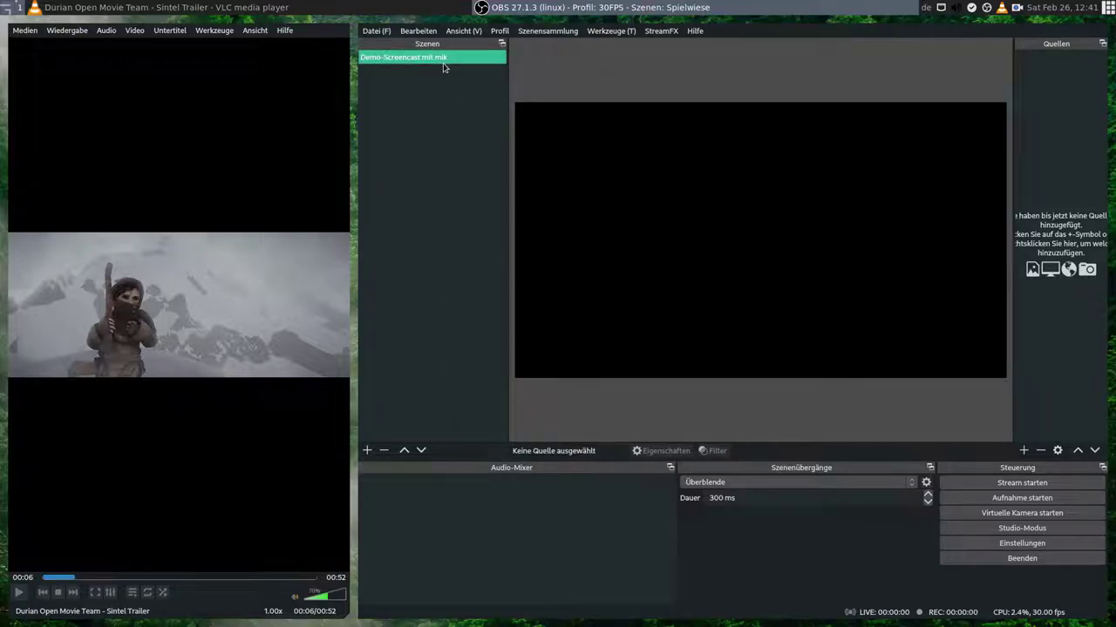
{"action": "left_click", "coordinate": [383, 451]}
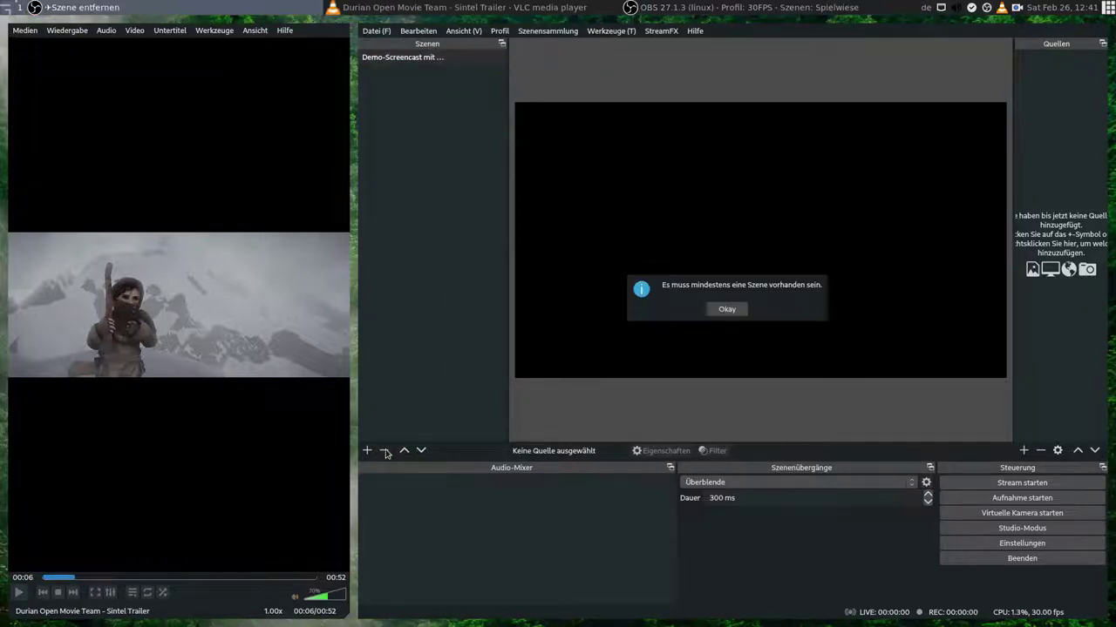
{"action": "left_click", "coordinate": [726, 309]}
Rename the existing demo screencast scene to "Szene"
{"action": "left_click", "coordinate": [374, 61]}
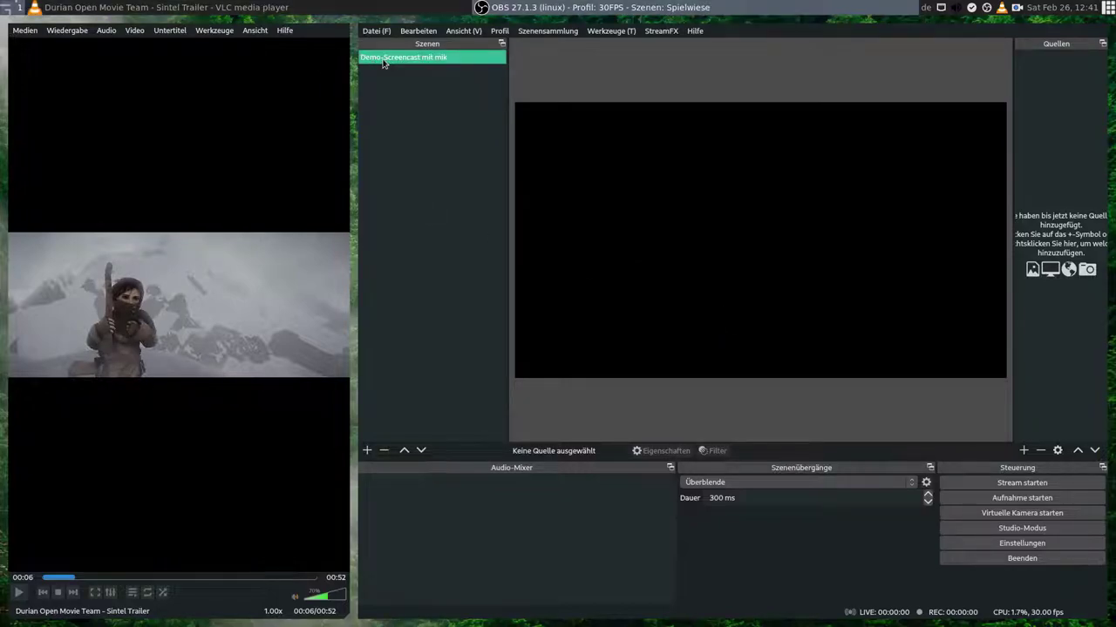
{"action": "right_click", "coordinate": [382, 63]}
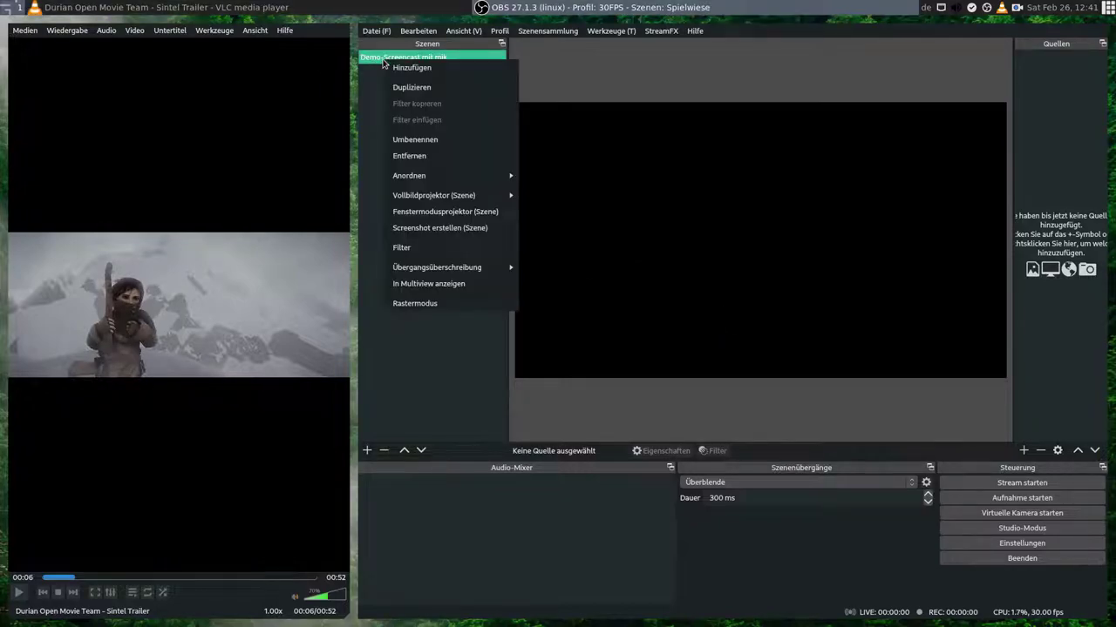
{"action": "left_click", "coordinate": [414, 140]}
{"action": "type", "text": "S"}
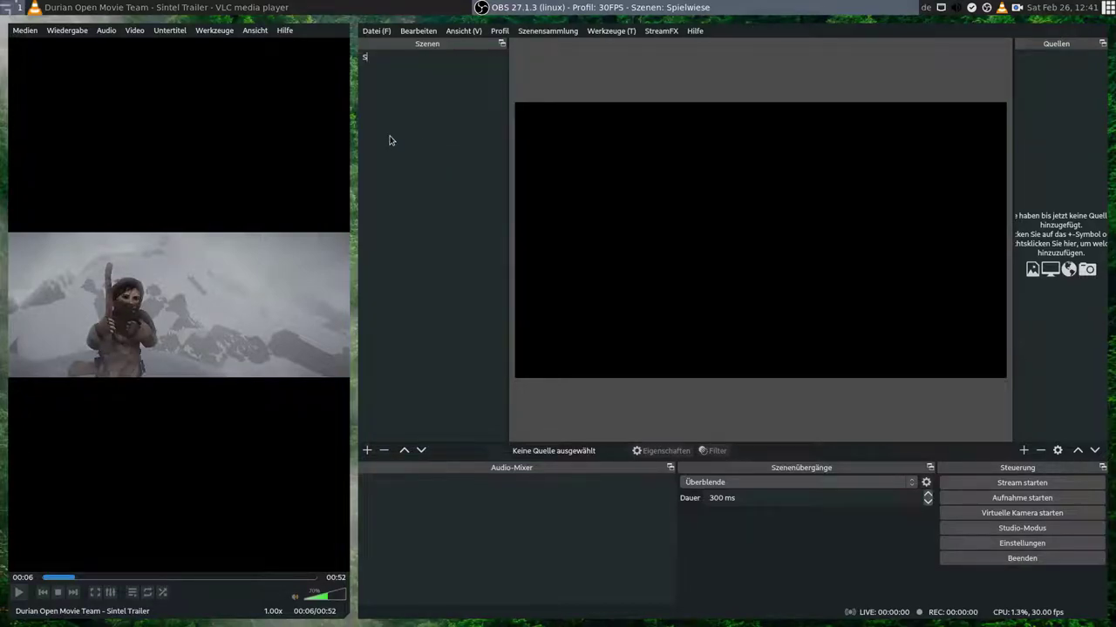
{"action": "key", "text": "BackSpace"}
{"action": "key", "text": "BackSpace"}
{"action": "key", "text": "Return"}
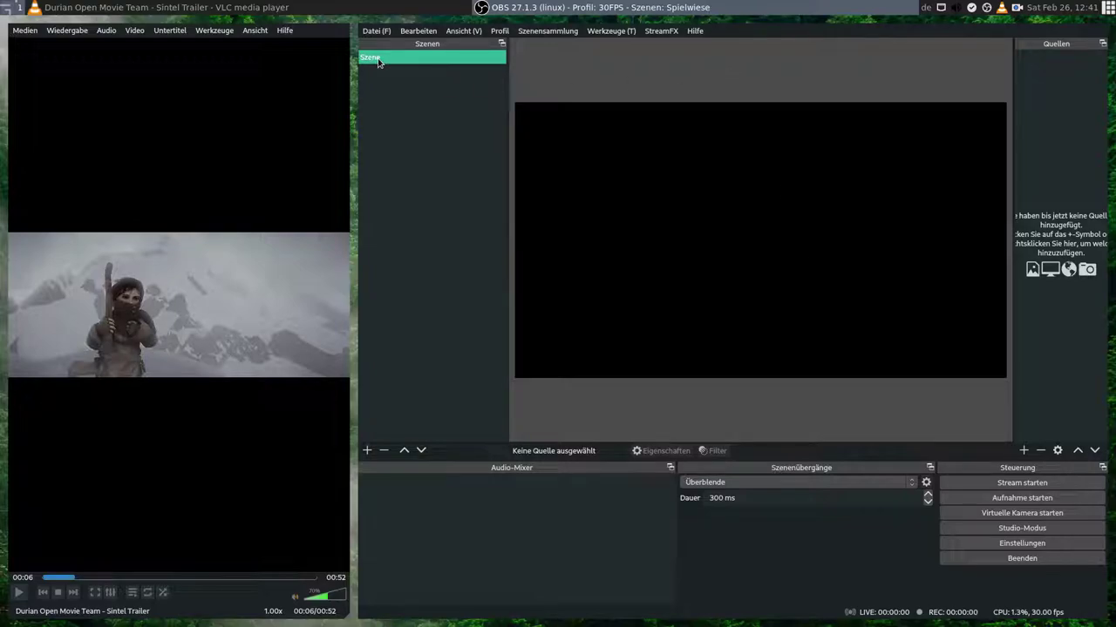
Add a new Bildschirmaufnahme (XSHM) source that captures Screen DP-0 (1920x1080) with the mouse pointer included
{"action": "left_click", "coordinate": [1023, 451]}
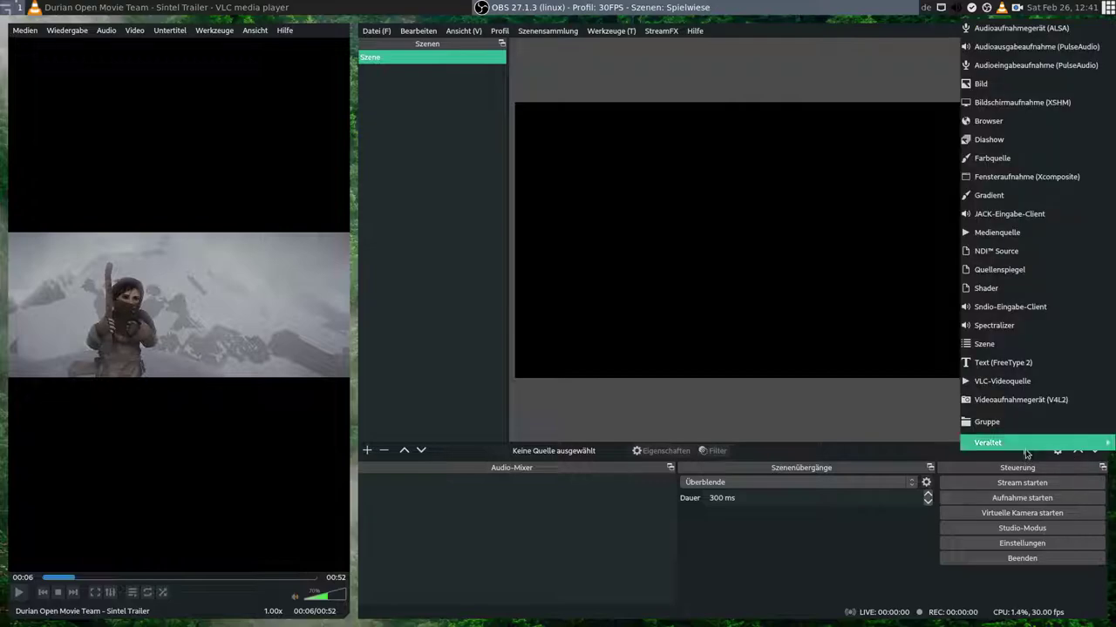
{"action": "left_click", "coordinate": [1063, 102]}
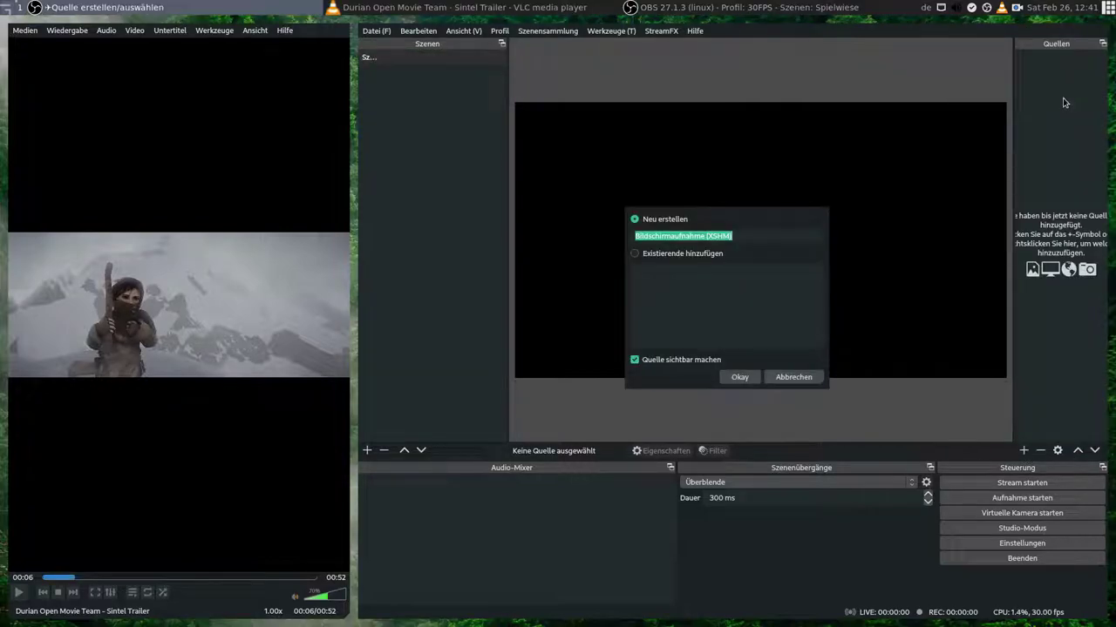
{"action": "left_click", "coordinate": [738, 375]}
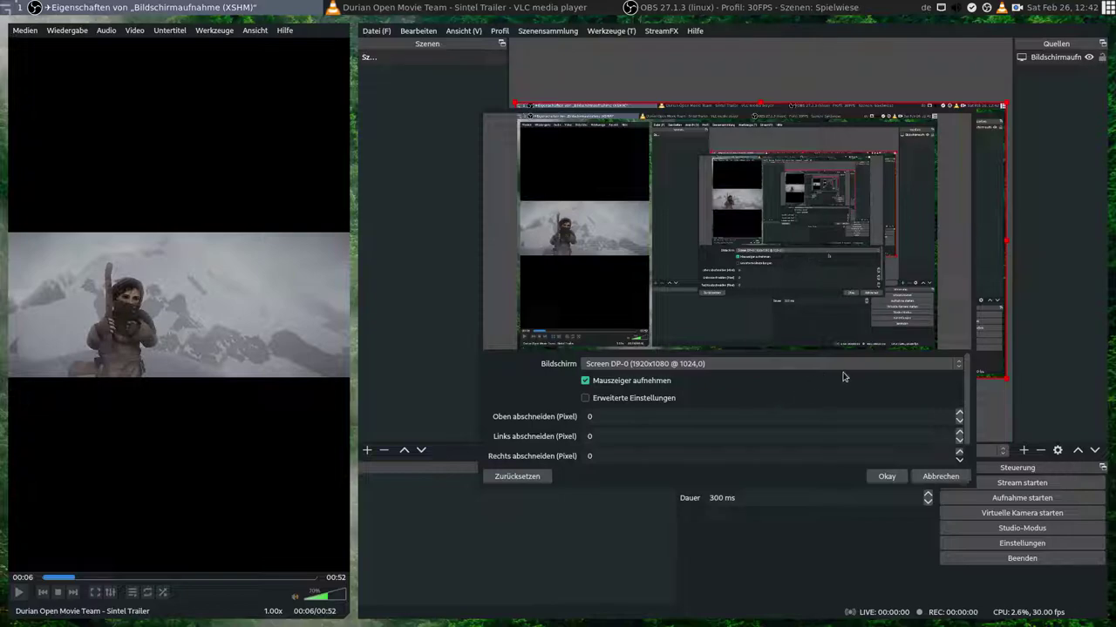
{"action": "left_click", "coordinate": [885, 477]}
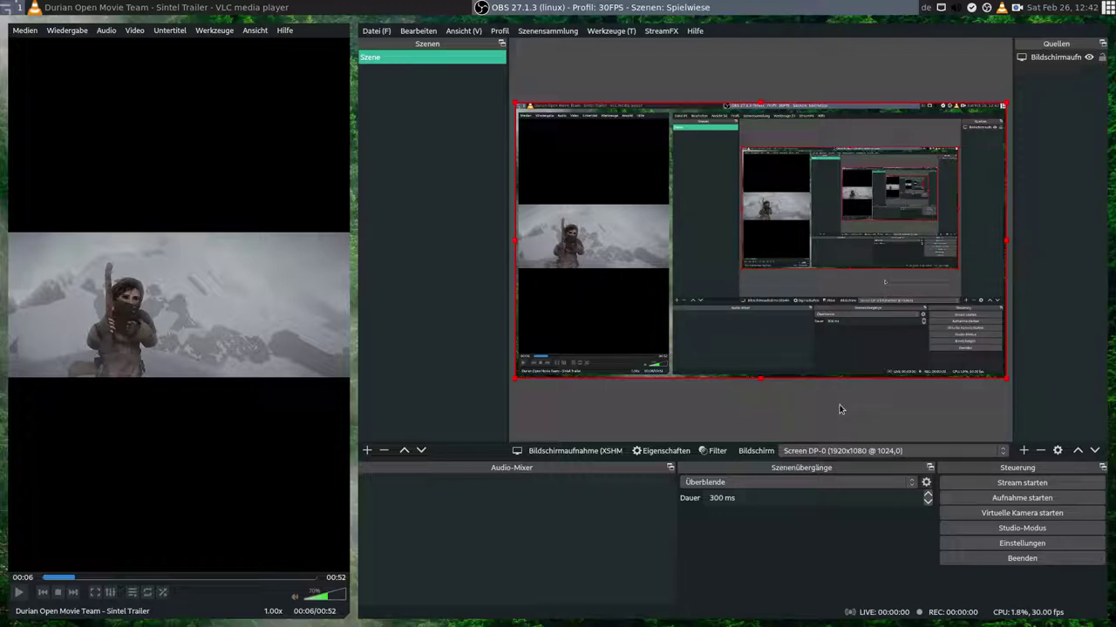
Add a new Audioaufnahmegerät (ALSA) source with the Default device and a 44100 Hz rate
{"action": "left_click", "coordinate": [1023, 451]}
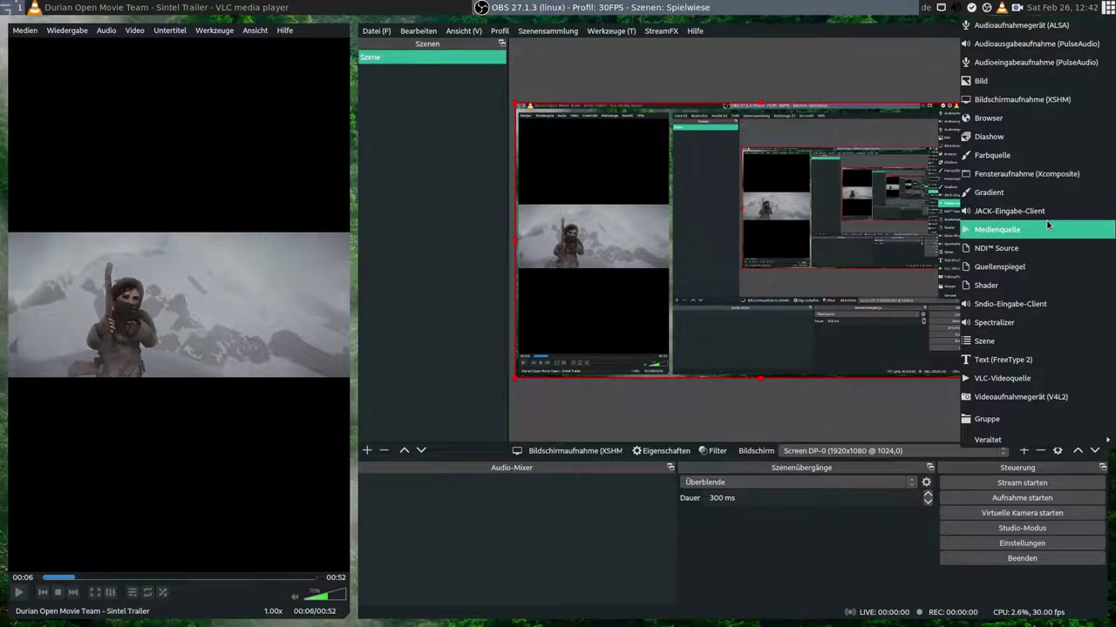
{"action": "left_click", "coordinate": [1025, 27]}
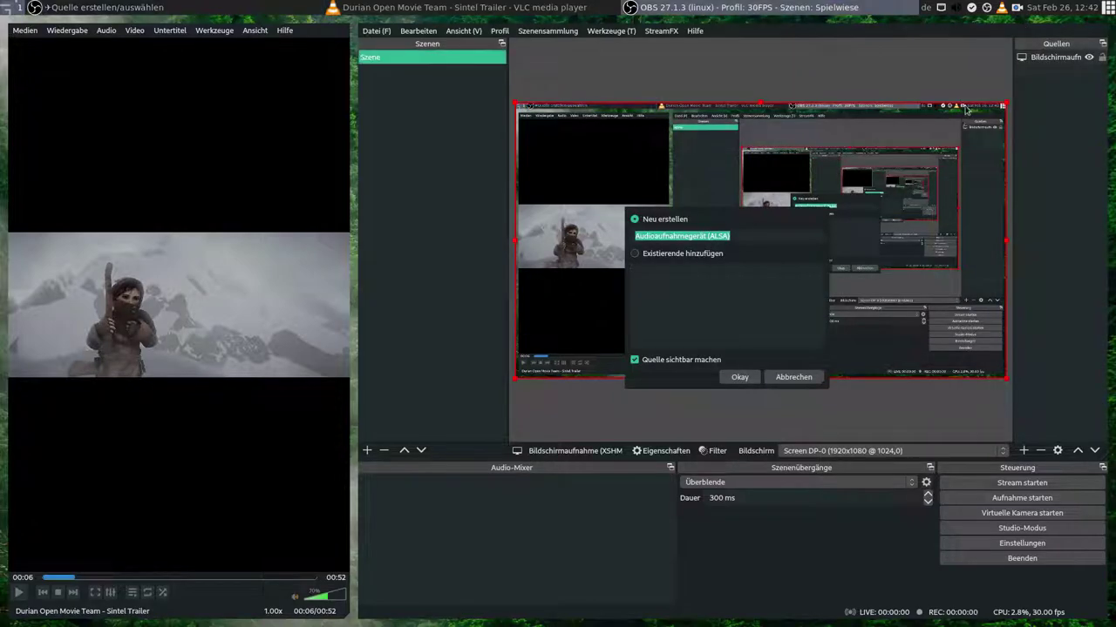
{"action": "left_click", "coordinate": [747, 380]}
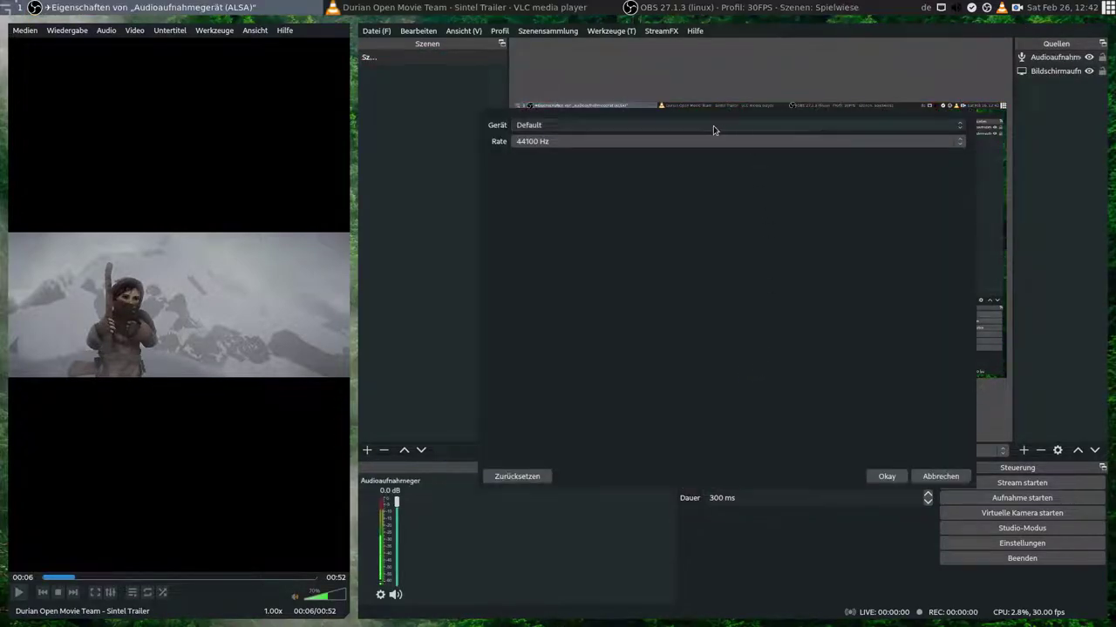
{"action": "left_click", "coordinate": [640, 128]}
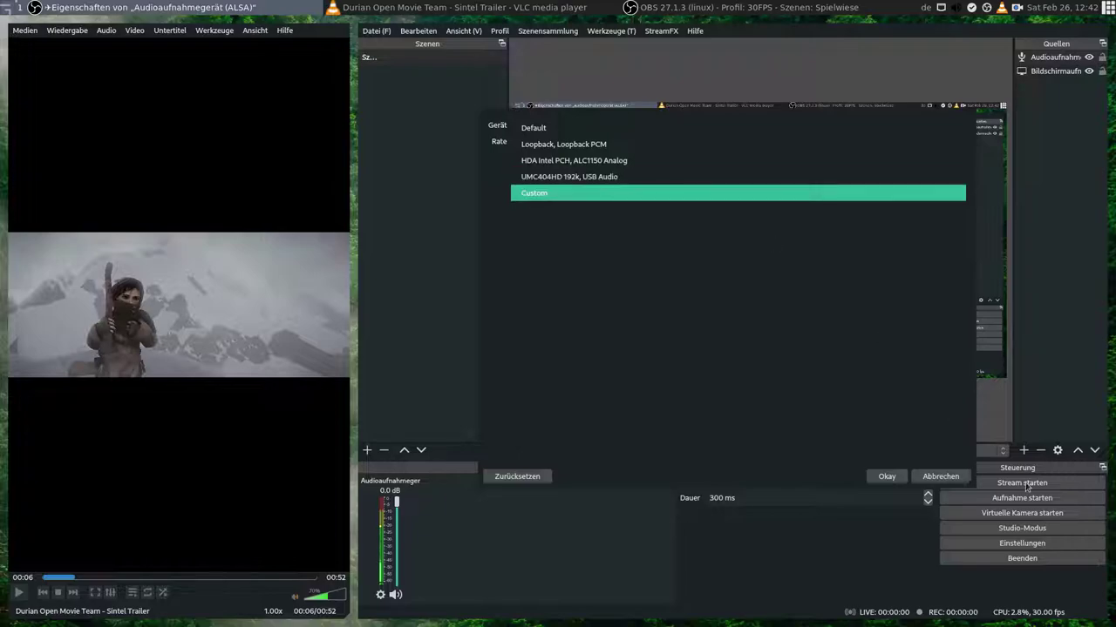
{"action": "left_click", "coordinate": [952, 477]}
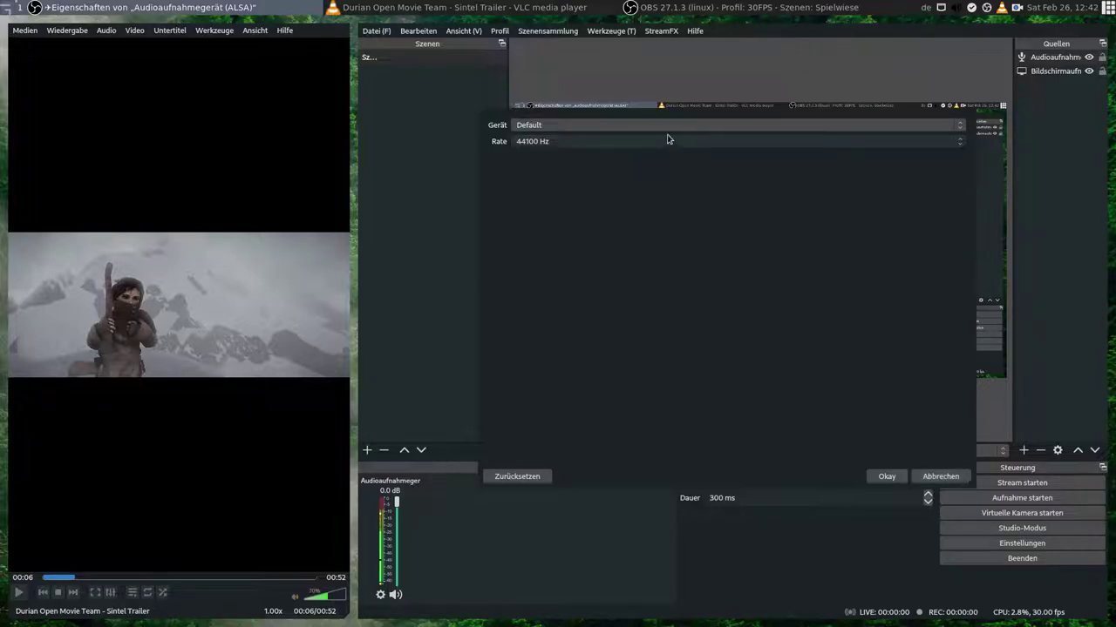
{"action": "left_click", "coordinate": [886, 476]}
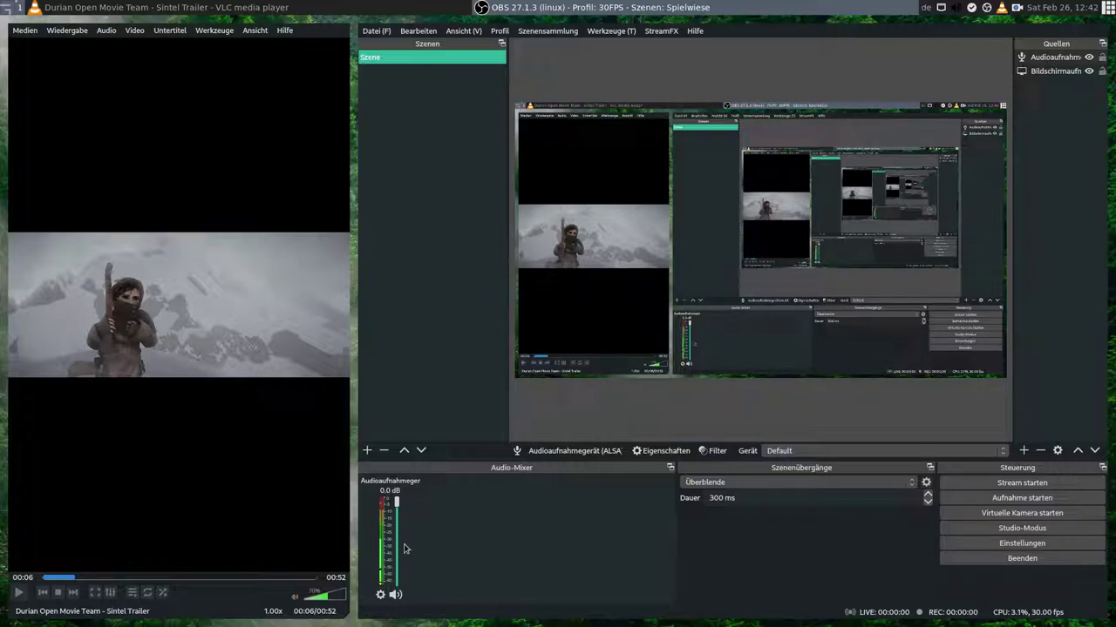
Set the Audioaufnahmegerät (ALSA) source to Mono in the advanced audio properties
{"action": "left_click", "coordinate": [380, 595]}
{"action": "left_click", "coordinate": [412, 582]}
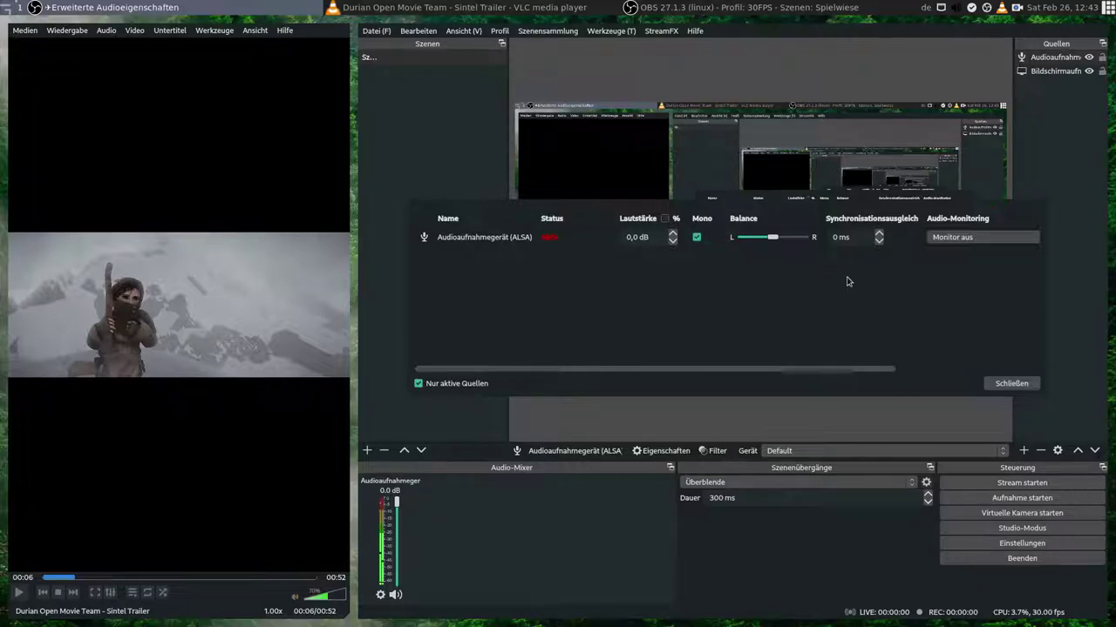
{"action": "left_click", "coordinate": [1011, 383]}
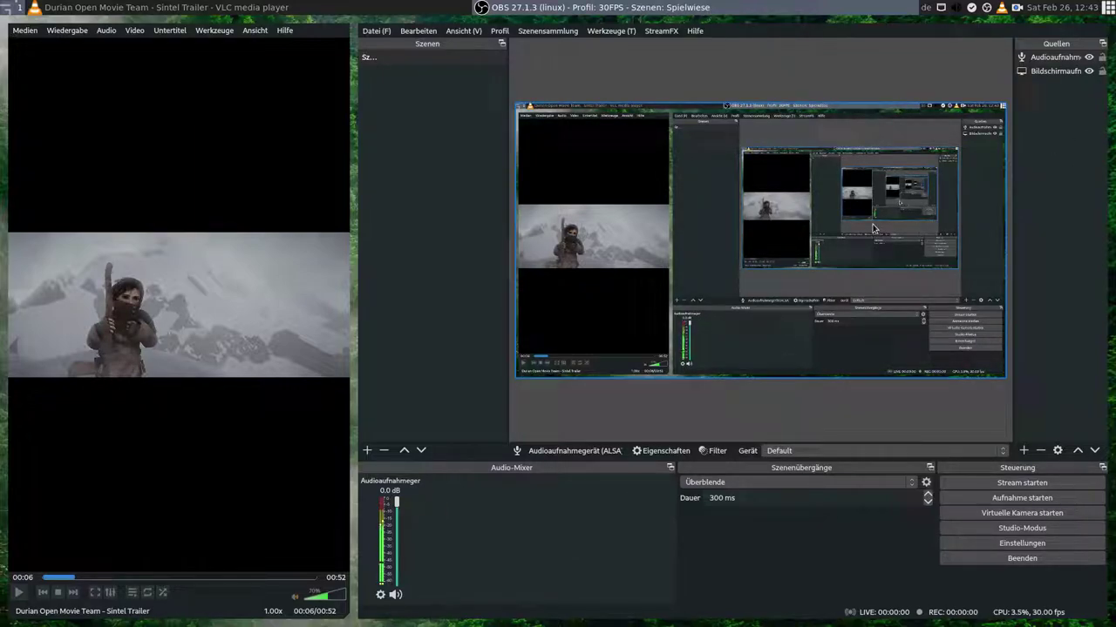
Add a new Audioausgabeaufnahme (PulseAudio) source using the device JACK sink (PulseAudio JACK Sink-01)
{"action": "left_click", "coordinate": [1024, 451]}
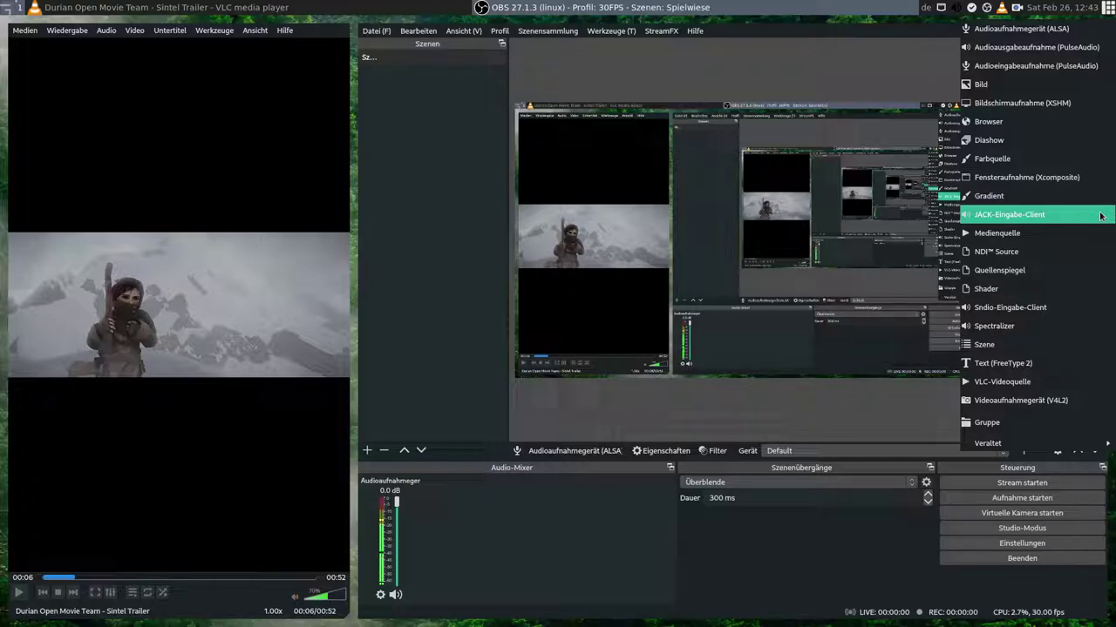
{"action": "left_click", "coordinate": [1037, 52]}
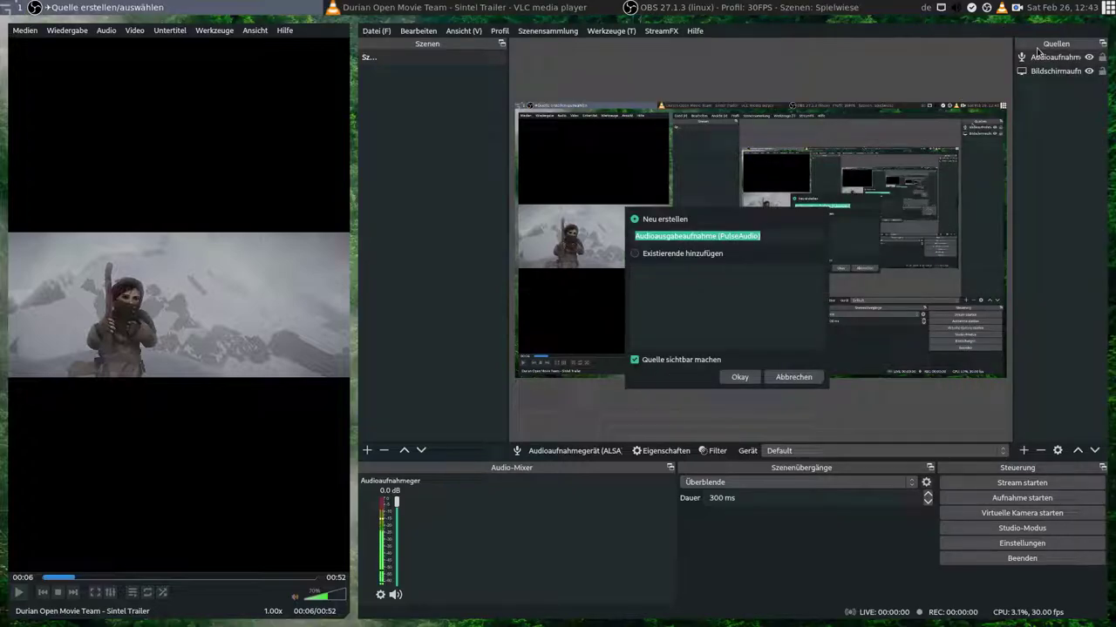
{"action": "left_click", "coordinate": [751, 380]}
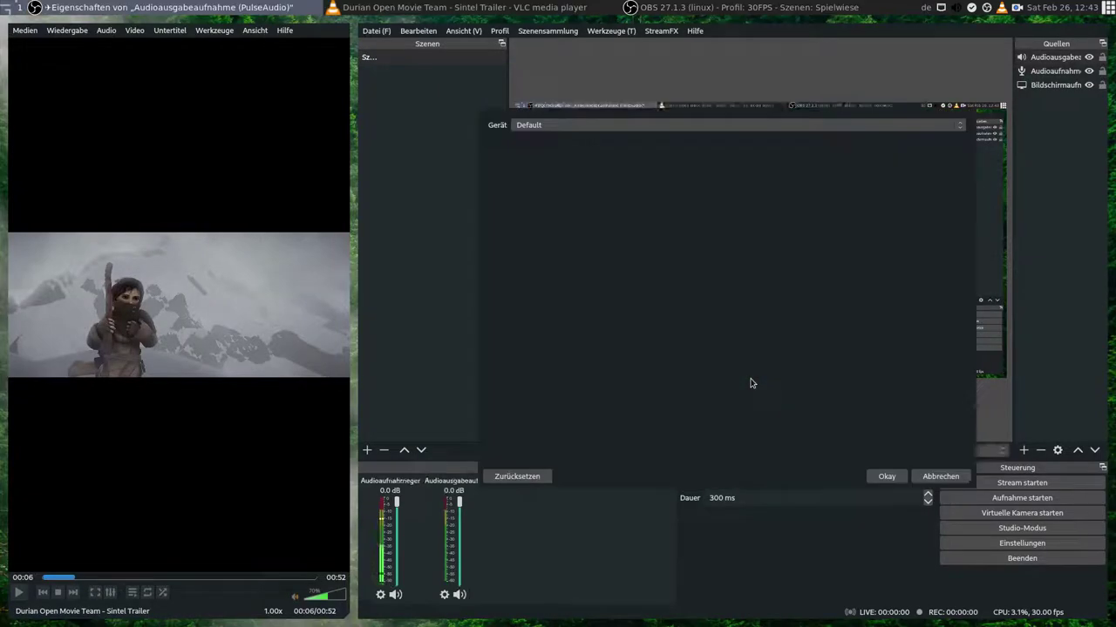
{"action": "left_click", "coordinate": [719, 126]}
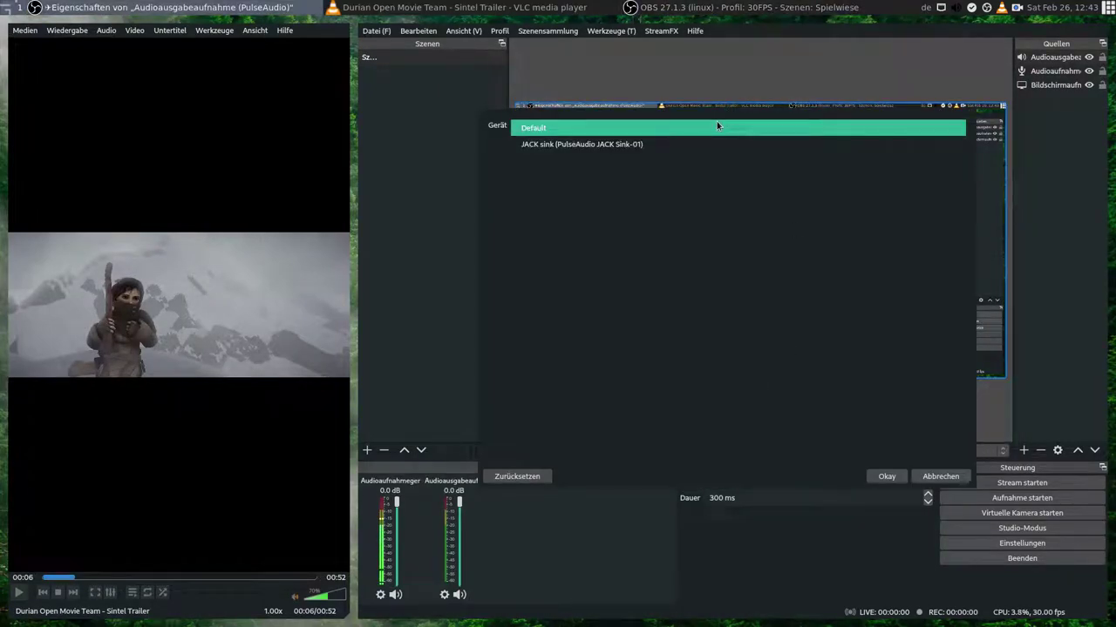
{"action": "left_click", "coordinate": [700, 144]}
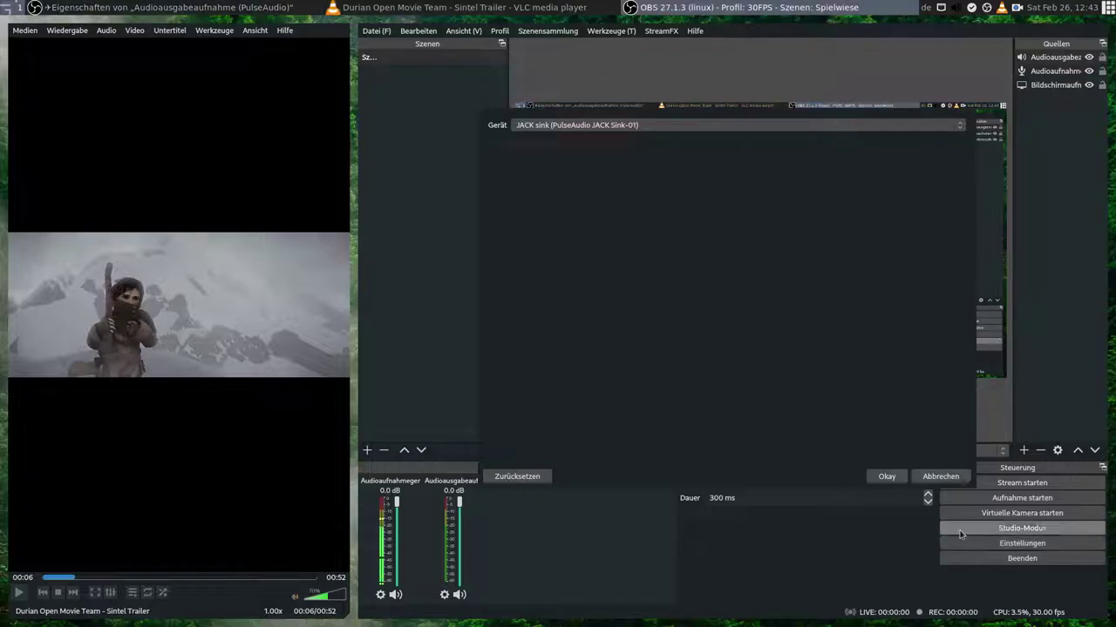
{"action": "left_click", "coordinate": [886, 477]}
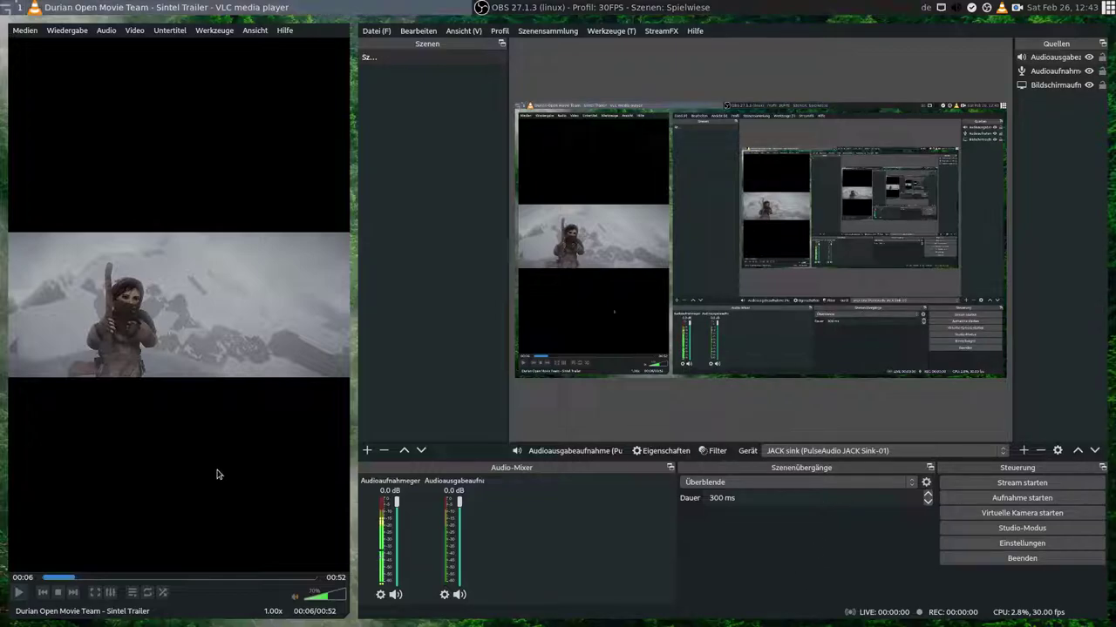
Play the Sintel trailer in VLC for the test recording, pause it, and end the recording in OBS
{"action": "left_click", "coordinate": [19, 593]}
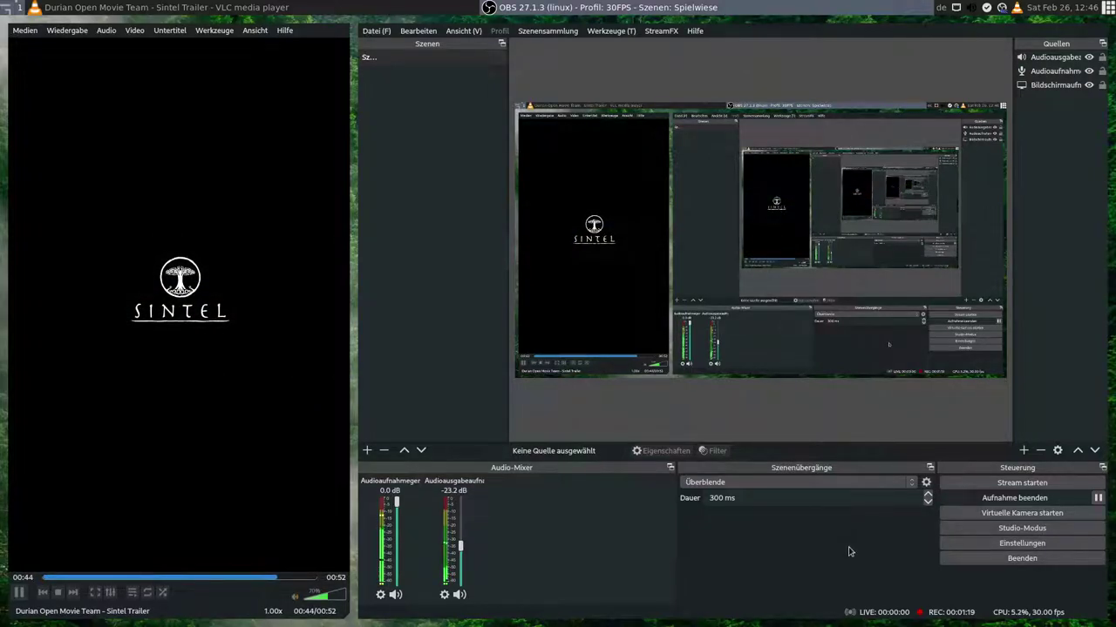
{"action": "left_click", "coordinate": [18, 594]}
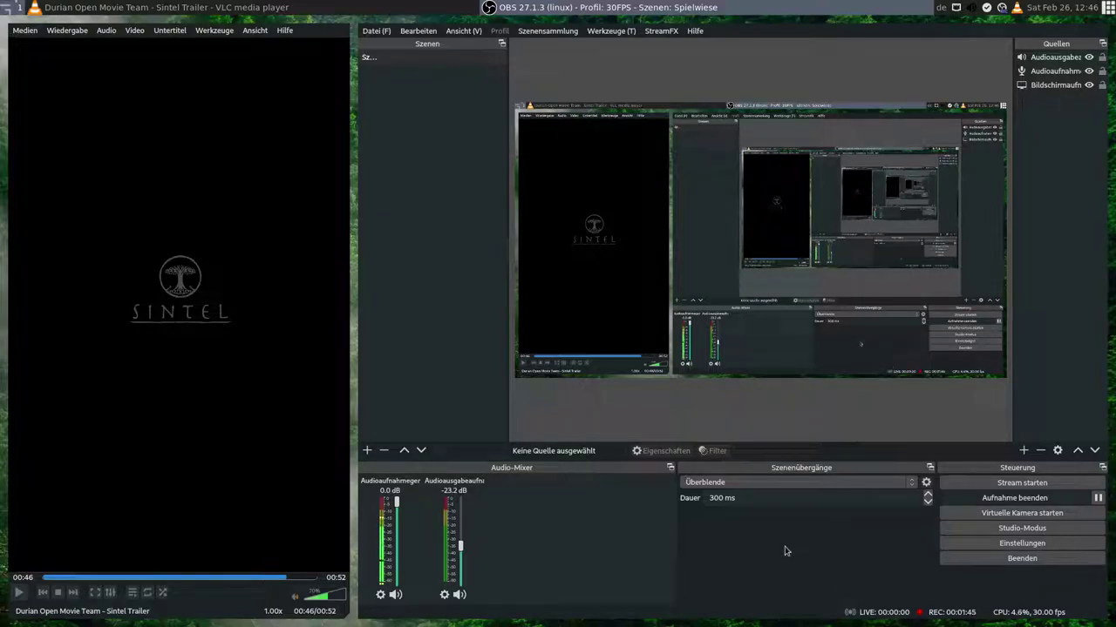
{"action": "left_click", "coordinate": [1066, 498]}
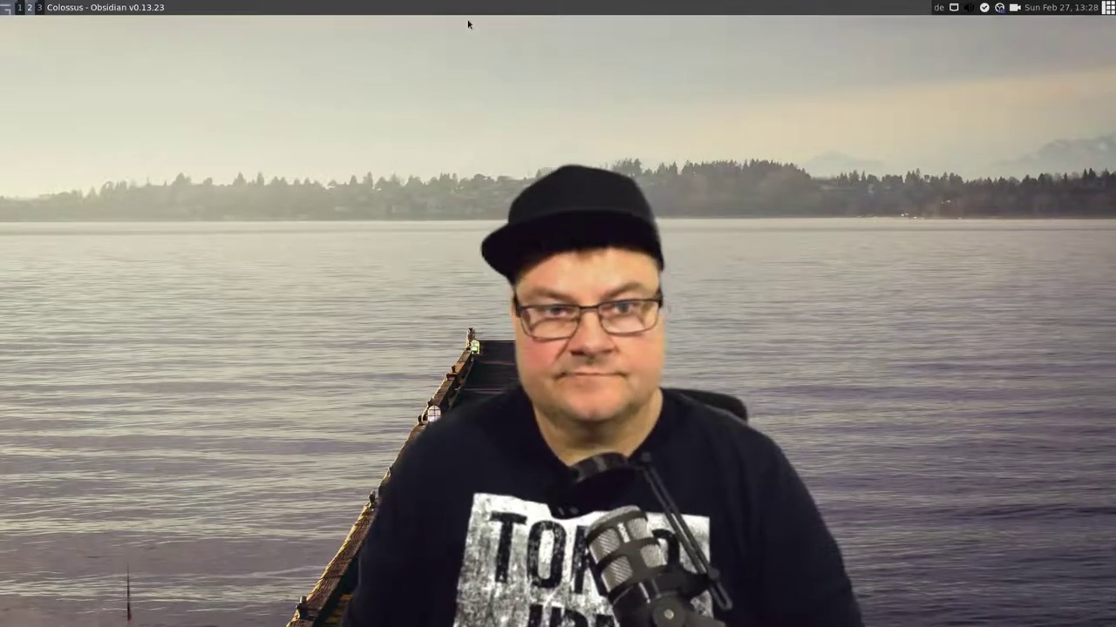
Switch to the Obsidian note "Screencast mit FFMPEG" and examine its ffmpeg commands, highlighting the -ac 1 parameter
{"action": "key", "text": "alt+Tab"}
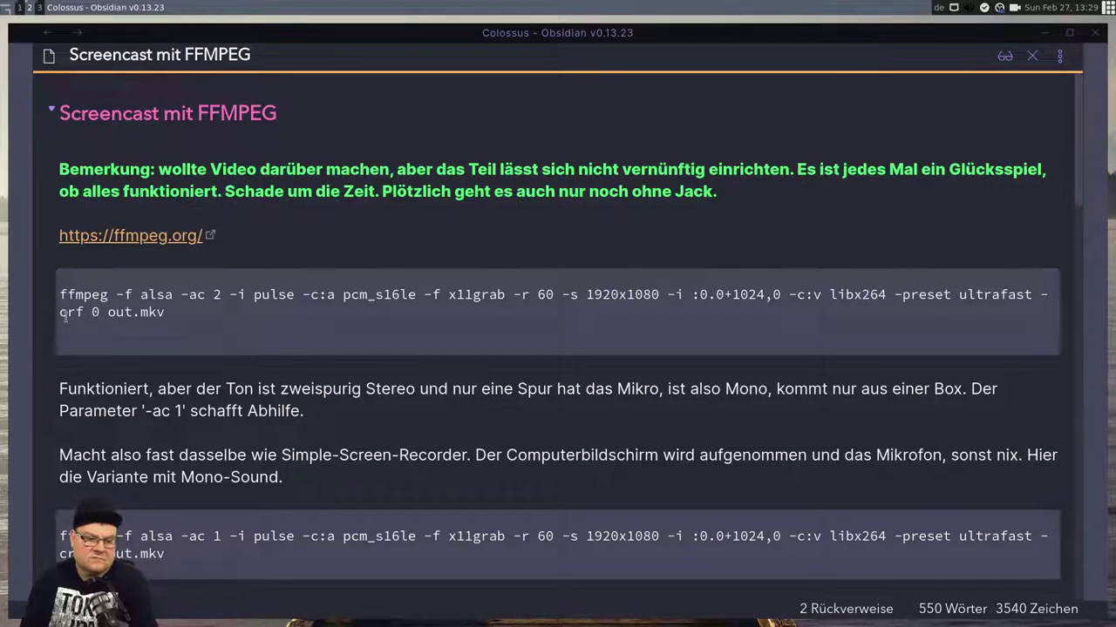
{"action": "scroll", "coordinate": [328, 323], "scroll_direction": "down", "scroll_amount": 4}
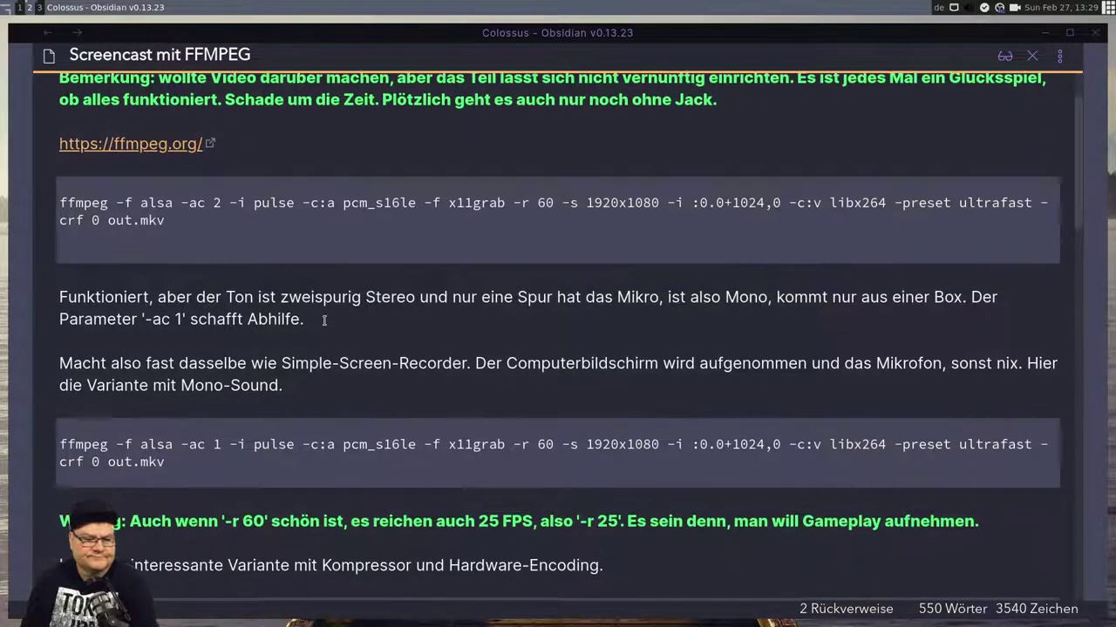
{"action": "scroll", "coordinate": [351, 288], "scroll_direction": "up", "scroll_amount": 2}
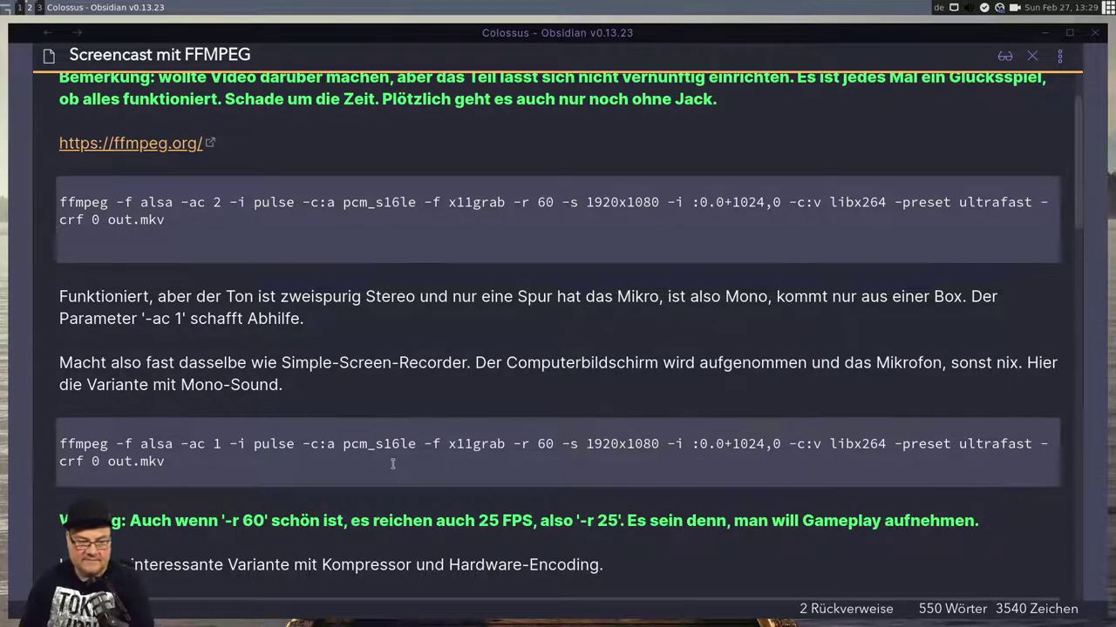
{"action": "scroll", "coordinate": [180, 445], "scroll_direction": "down", "scroll_amount": 5}
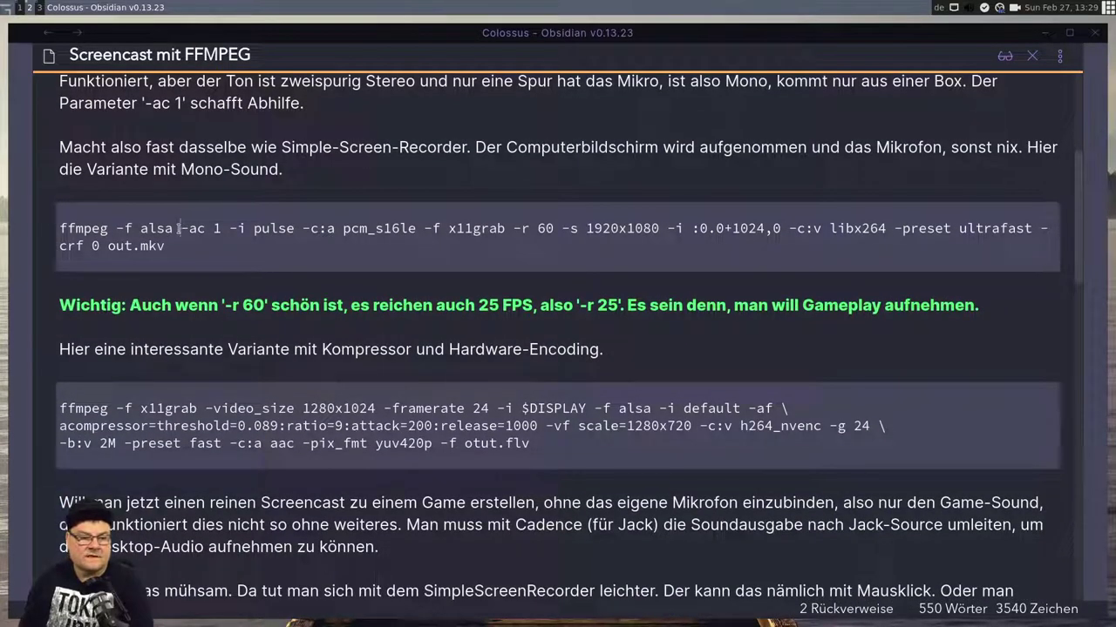
{"action": "left_click_drag", "start_coordinate": [178, 228], "coordinate": [222, 228]}
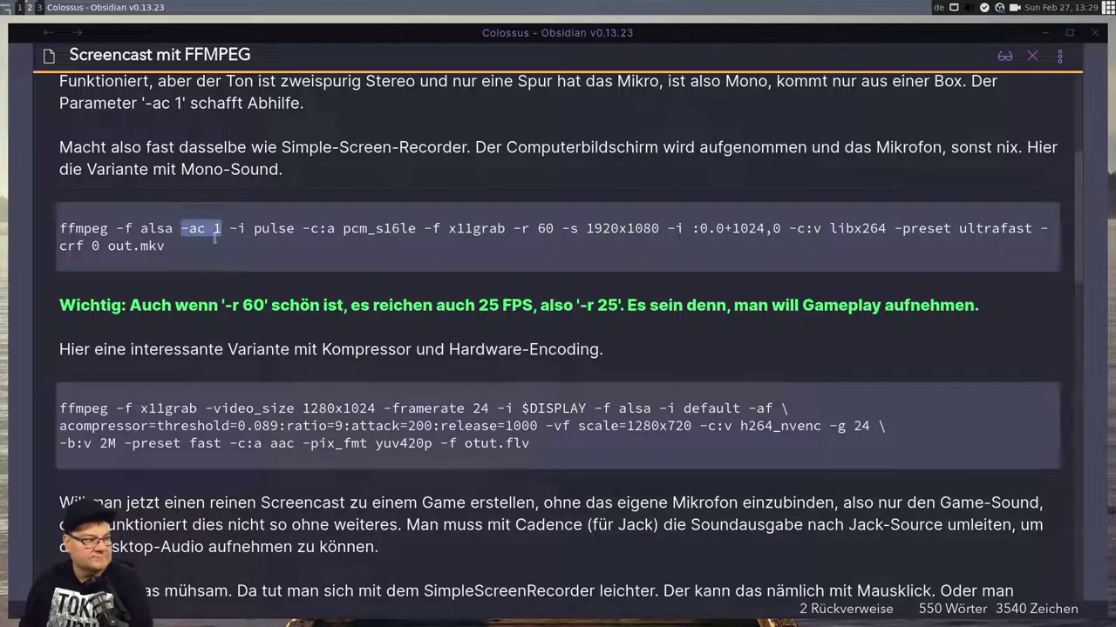
Examine the note's ffmpeg variants with compressor and hardware encoding, including the h264_nvenc command for Dear-Esther
{"action": "left_click", "coordinate": [182, 251]}
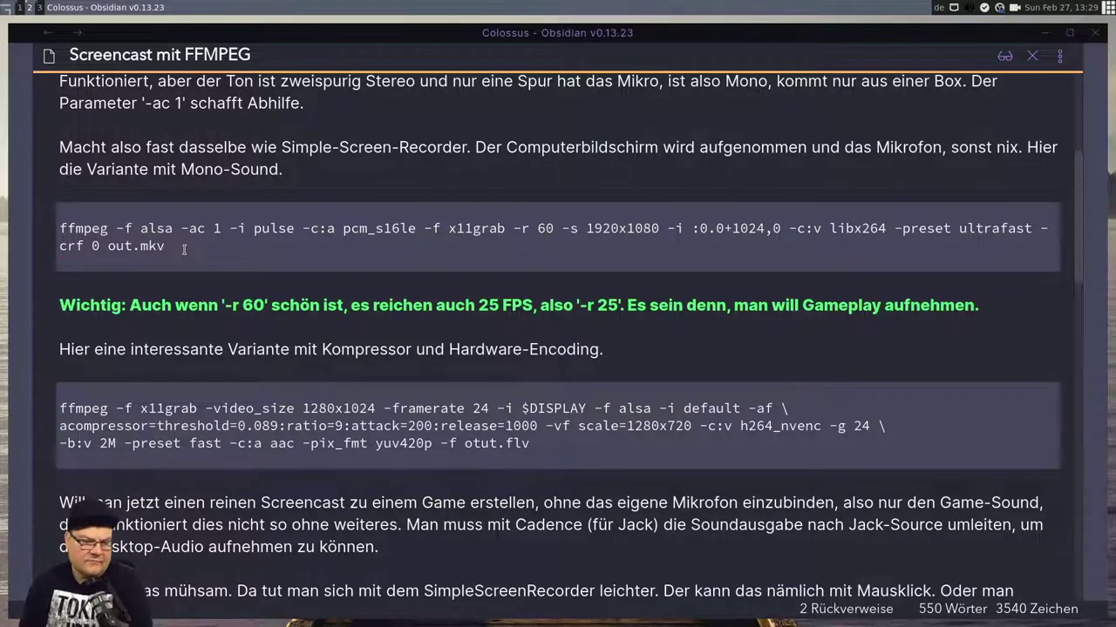
{"action": "scroll", "coordinate": [184, 250], "scroll_direction": "down", "scroll_amount": 4}
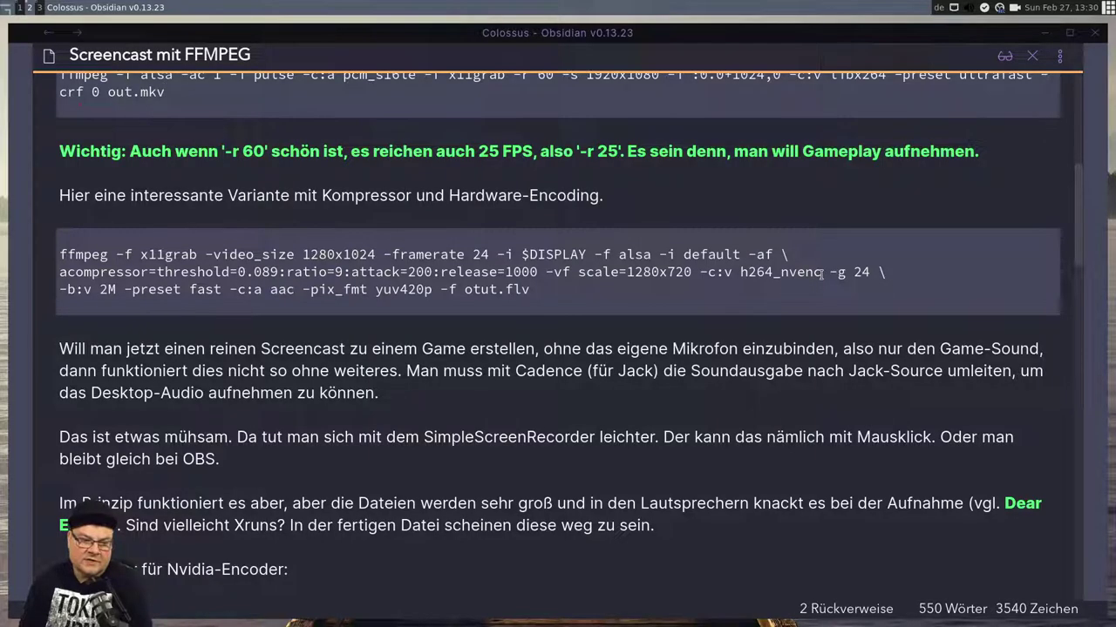
{"action": "scroll", "coordinate": [535, 373], "scroll_direction": "down", "scroll_amount": 8}
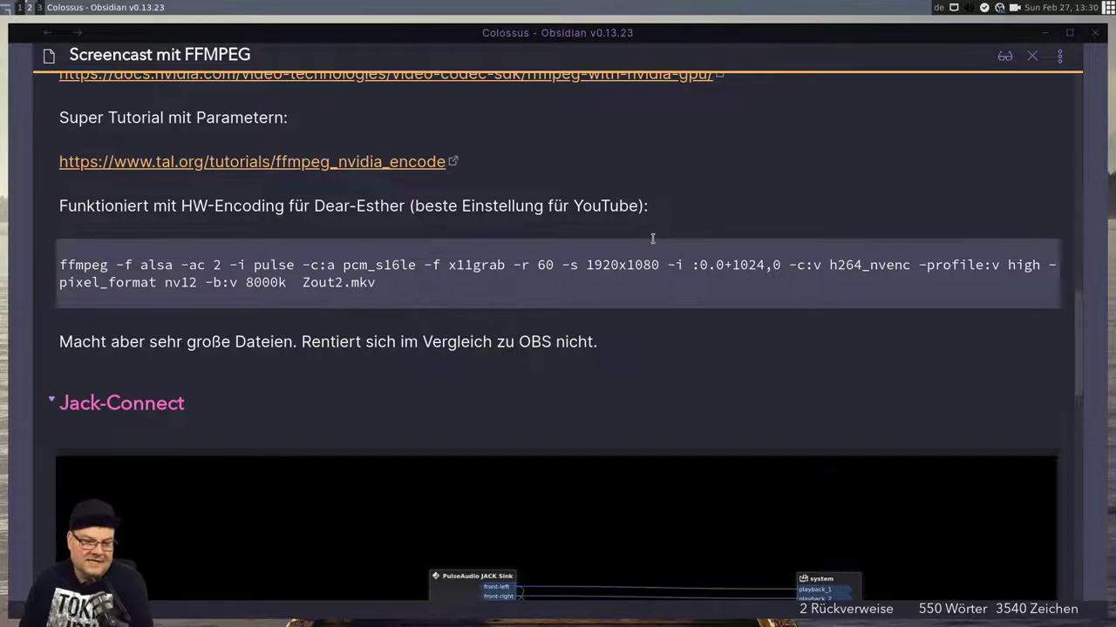
Examine the note's Jack-Connect section: the wiring diagram, the ffmpeg command for gameplay without microphone, and the remarks on jack_connect and Cadence
{"action": "scroll", "coordinate": [697, 217], "scroll_direction": "down", "scroll_amount": 5}
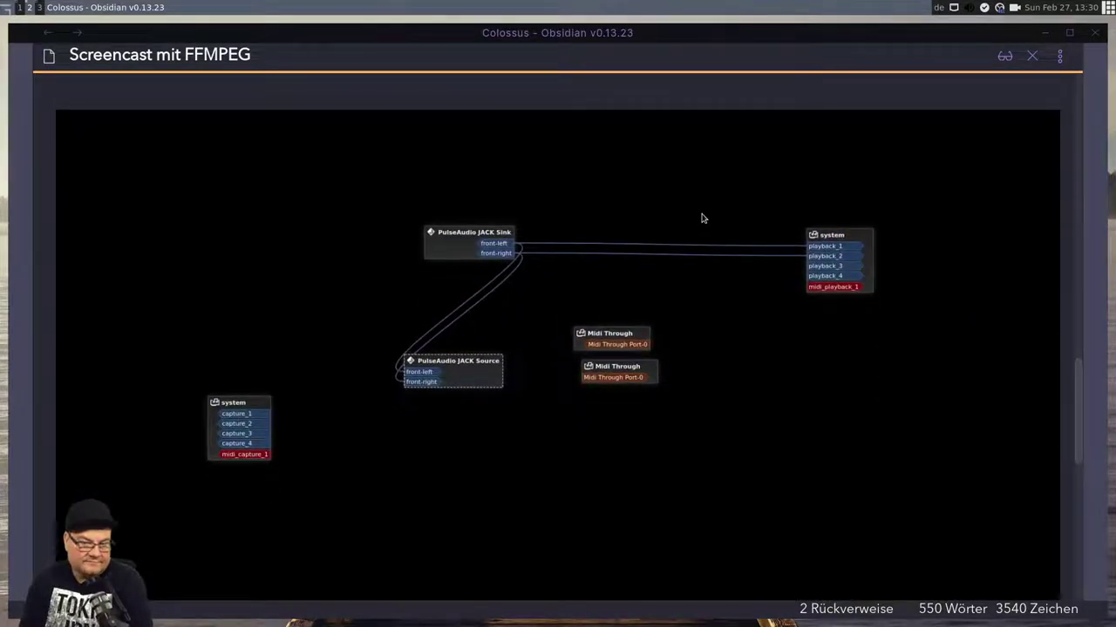
{"action": "scroll", "coordinate": [691, 189], "scroll_direction": "down", "scroll_amount": 1}
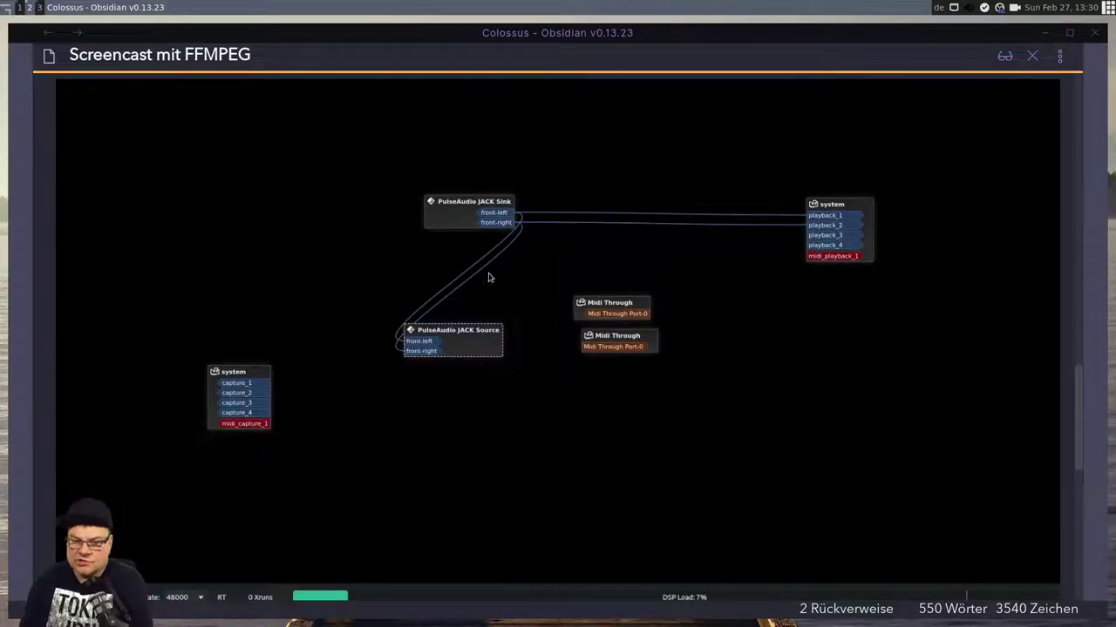
{"action": "scroll", "coordinate": [858, 351], "scroll_direction": "down", "scroll_amount": 3}
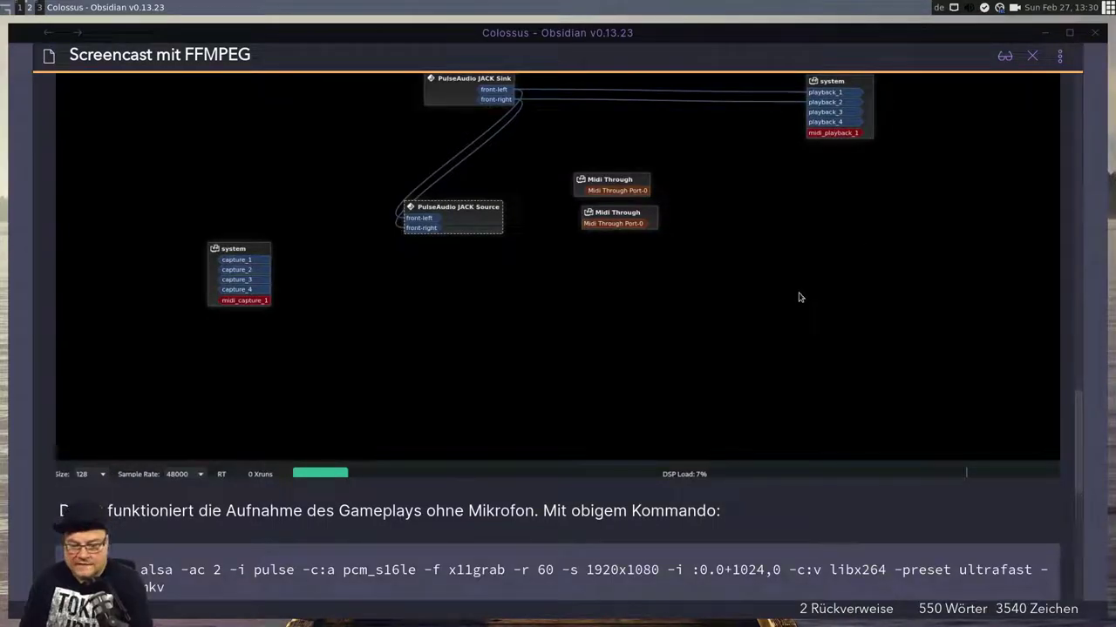
{"action": "scroll", "coordinate": [747, 305], "scroll_direction": "down", "scroll_amount": 10}
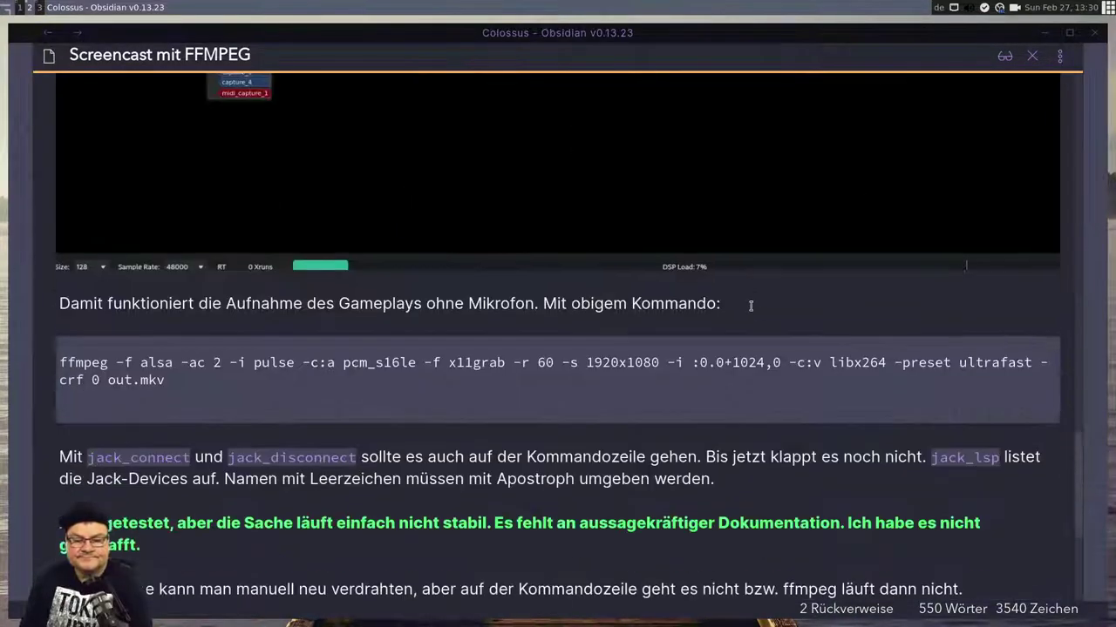
{"action": "scroll", "coordinate": [428, 214], "scroll_direction": "down", "scroll_amount": 2}
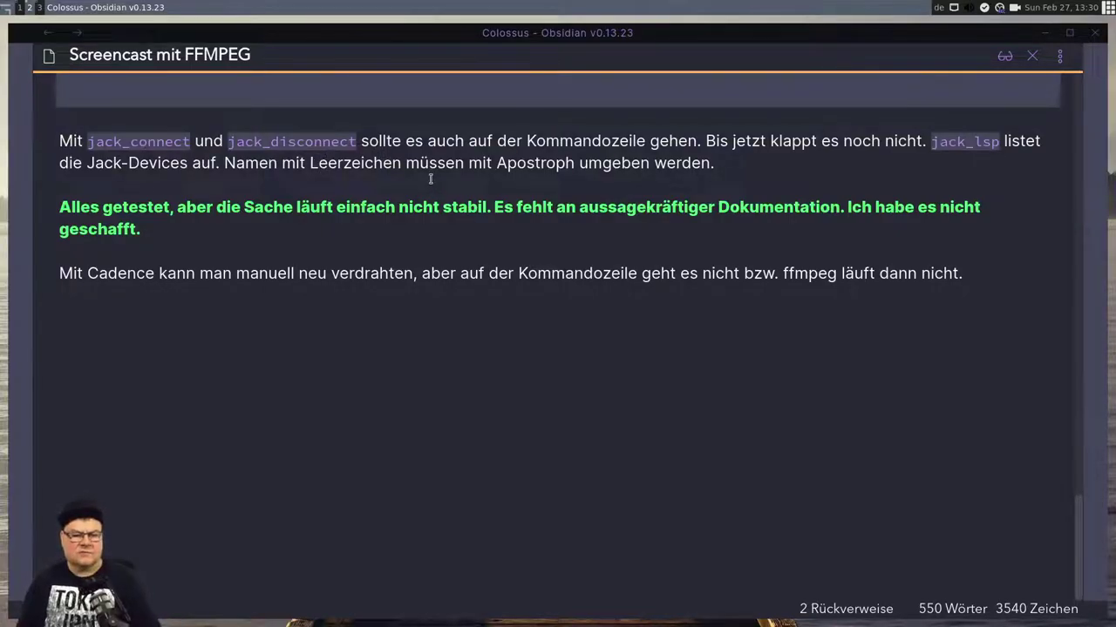
{"action": "scroll", "coordinate": [431, 179], "scroll_direction": "up", "scroll_amount": 10}
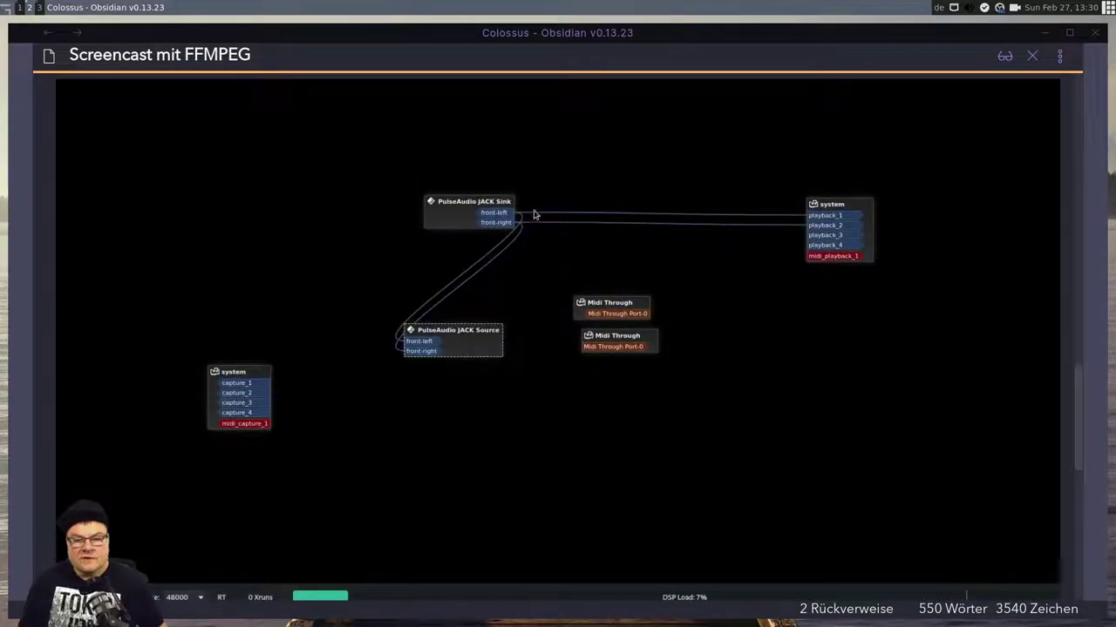
{"action": "scroll", "coordinate": [858, 315], "scroll_direction": "down", "scroll_amount": 4}
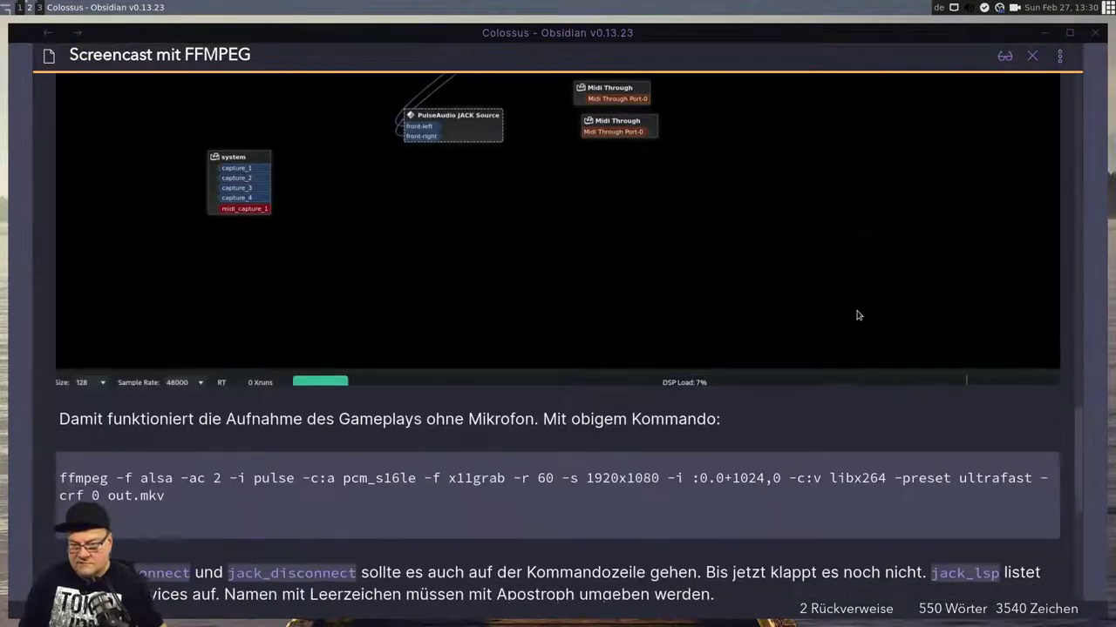
{"action": "scroll", "coordinate": [858, 316], "scroll_direction": "down", "scroll_amount": 7}
{"action": "scroll", "coordinate": [502, 200], "scroll_direction": "up", "scroll_amount": 1}
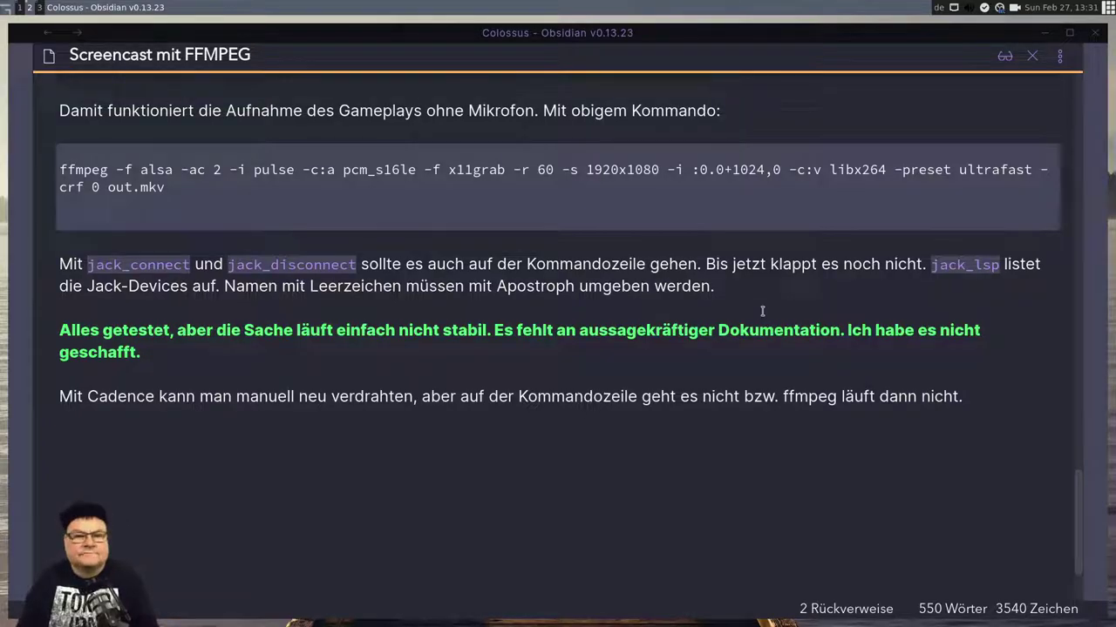
Switch to OBS, review the advanced audio properties of the Desktop and Podmic sources, and close the dialog
{"action": "key", "text": "alt+Tab"}
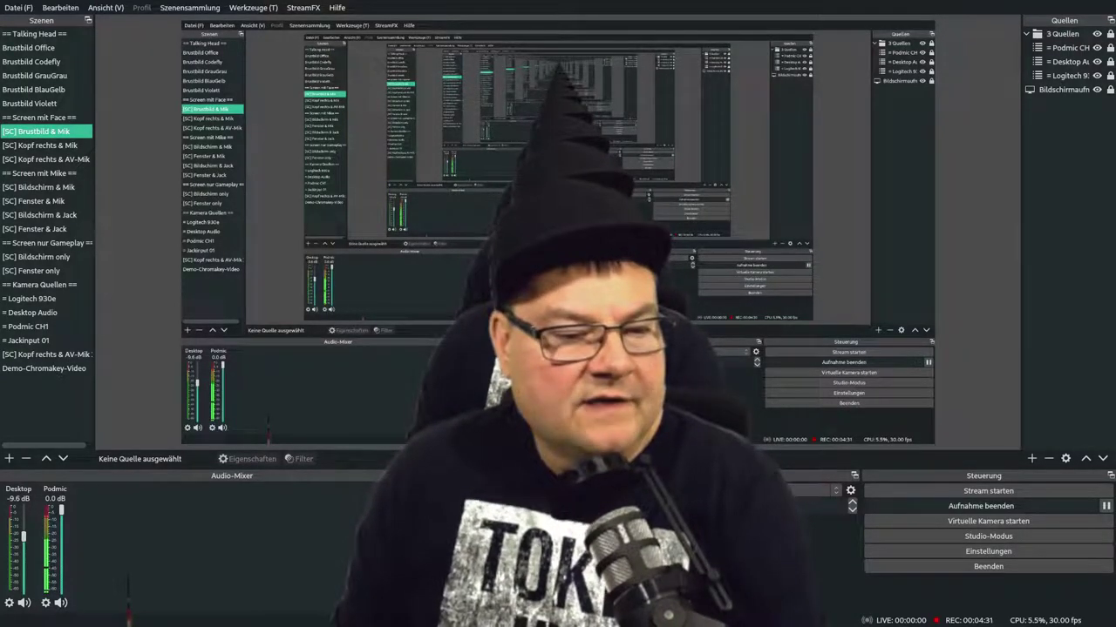
{"action": "left_click", "coordinate": [46, 607]}
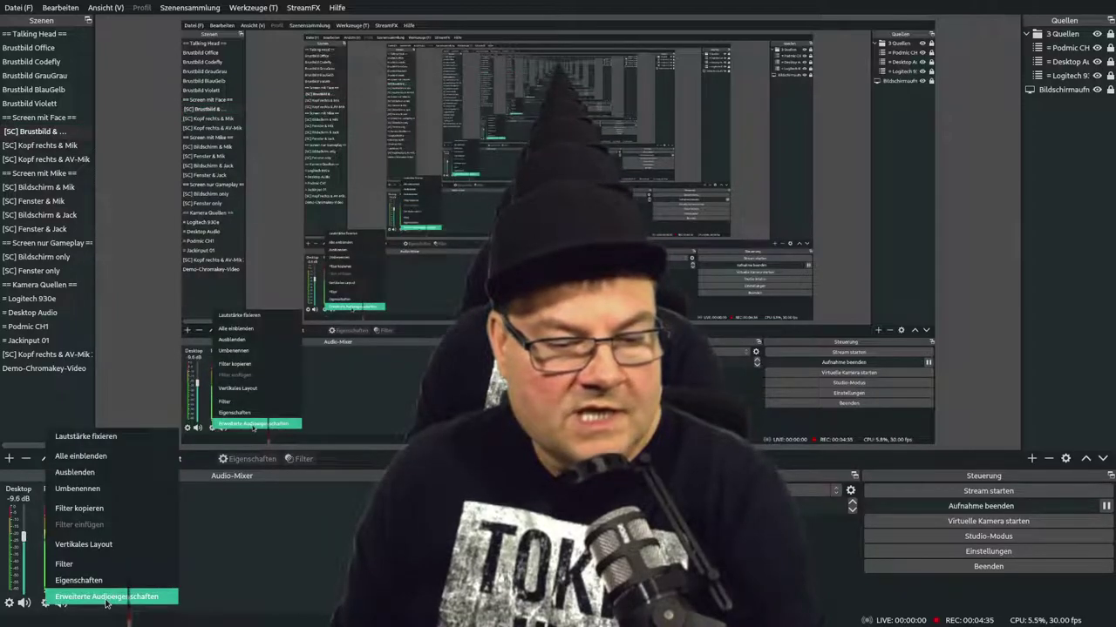
{"action": "left_click", "coordinate": [244, 598]}
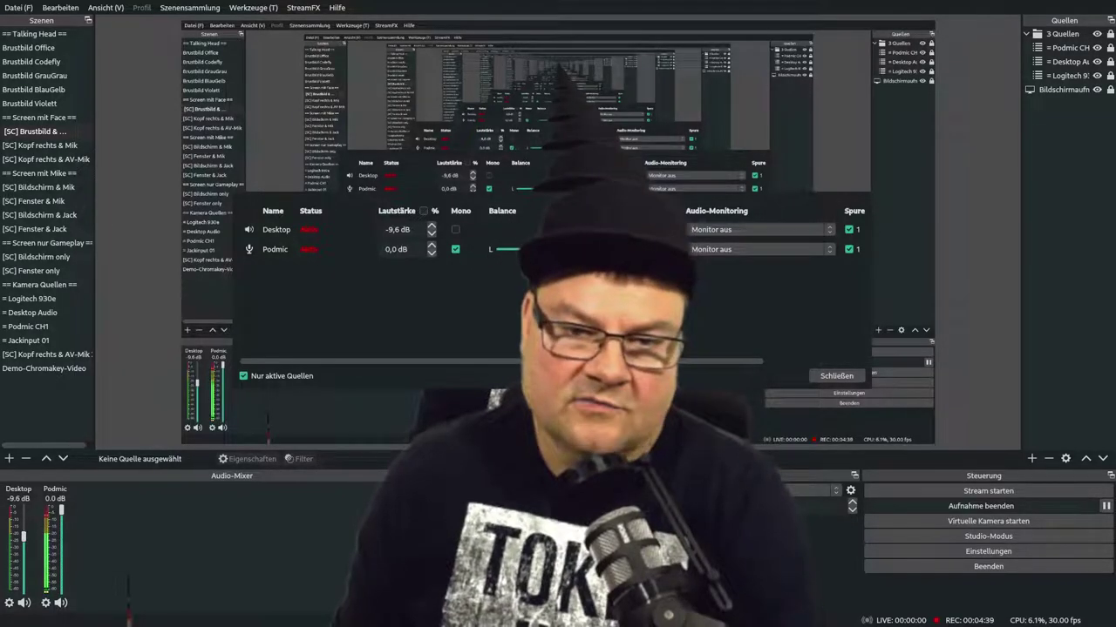
{"action": "left_click_drag", "start_coordinate": [523, 196], "coordinate": [532, 317]}
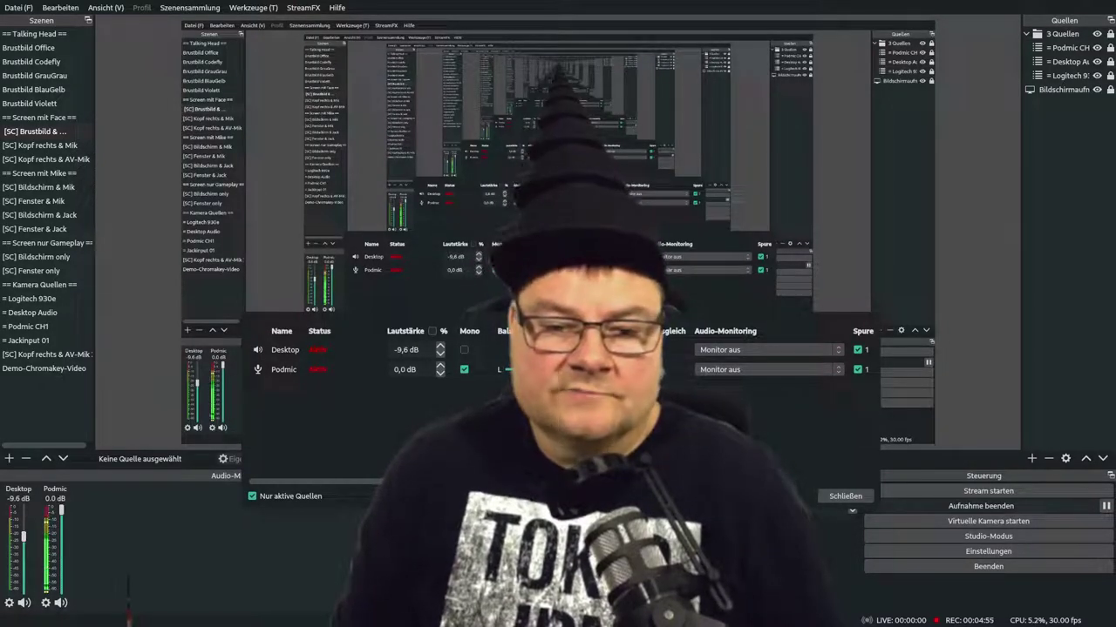
{"action": "left_click", "coordinate": [844, 496]}
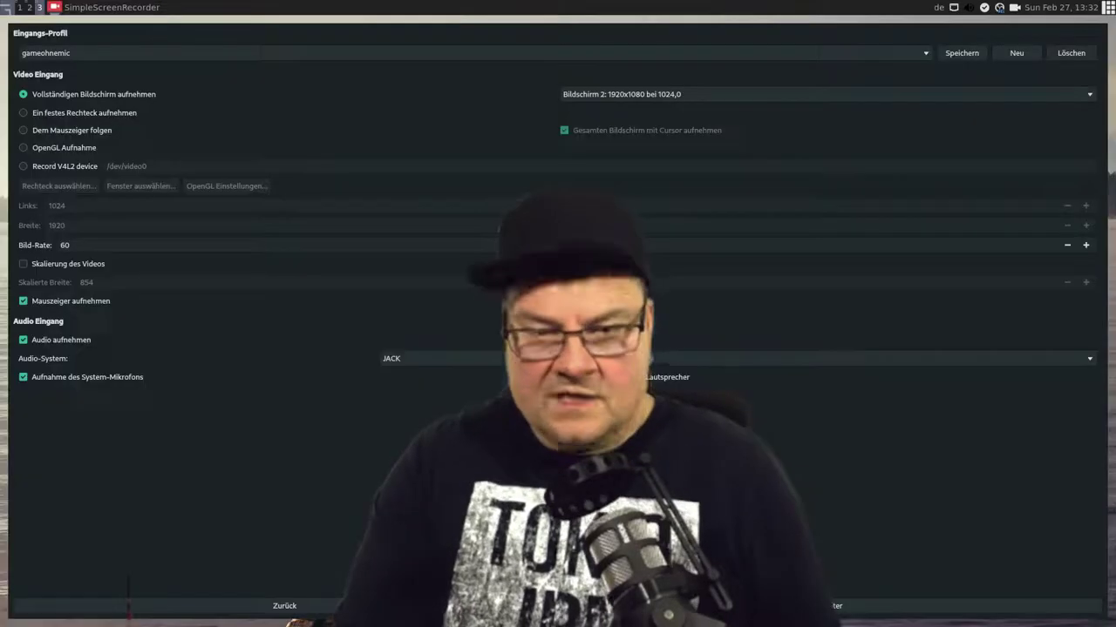